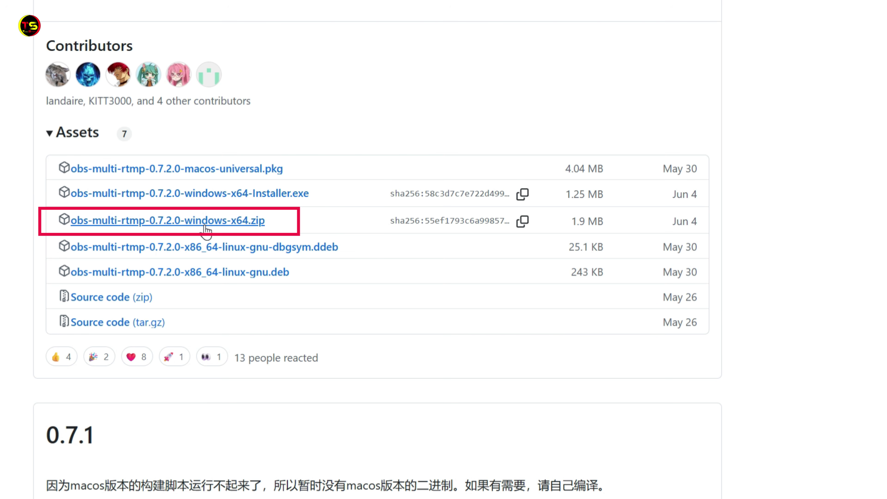
Step: Download obs-multi-rtmp-0.7.2.0-windows-x64.zip from the release assets and show the finished download in its folder
left_click(201, 223)
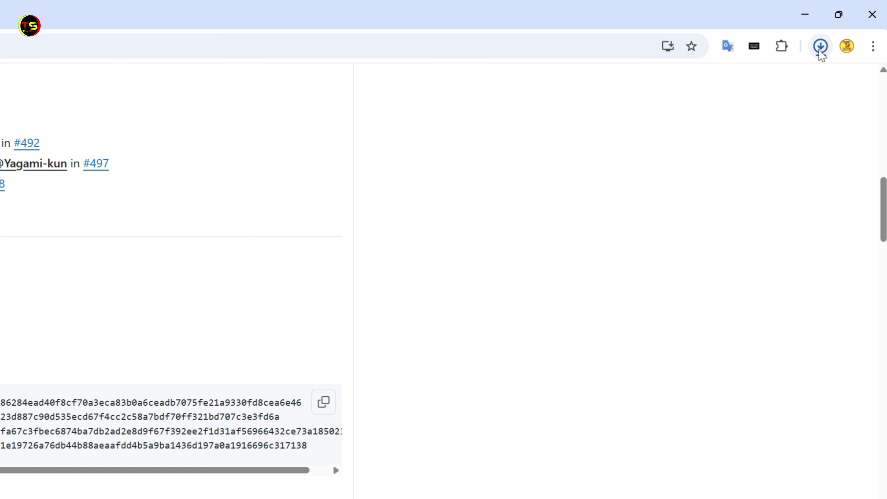
left_click(819, 50)
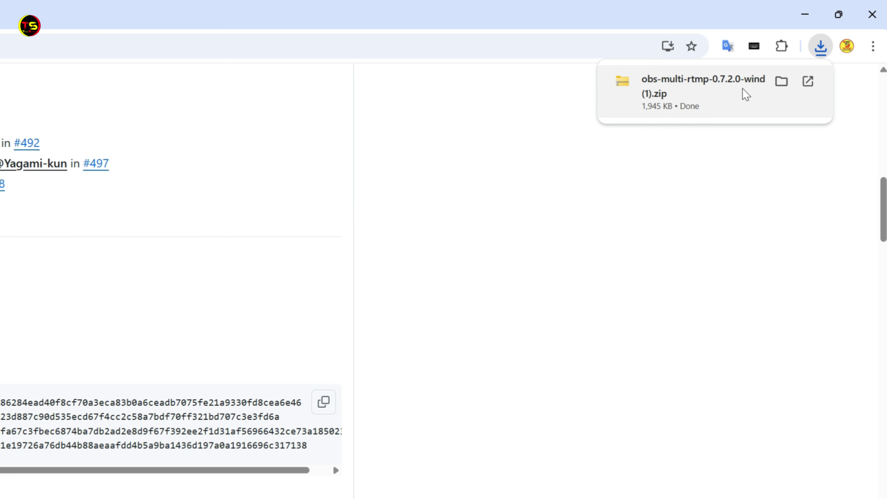
left_click(779, 84)
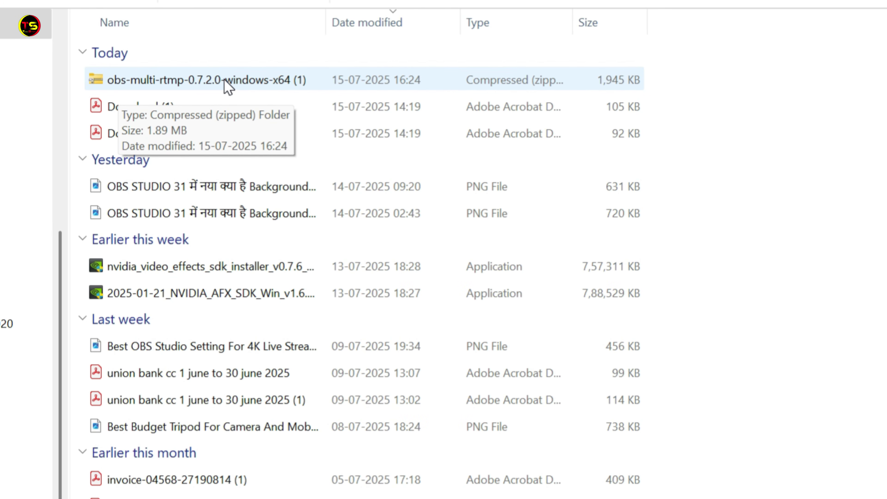
Step: Extract the downloaded obs-multi-rtmp-0.7.2.0-windows-x64 (1) archive to the suggested Downloads location and open the extracted folder
right_click(170, 82)
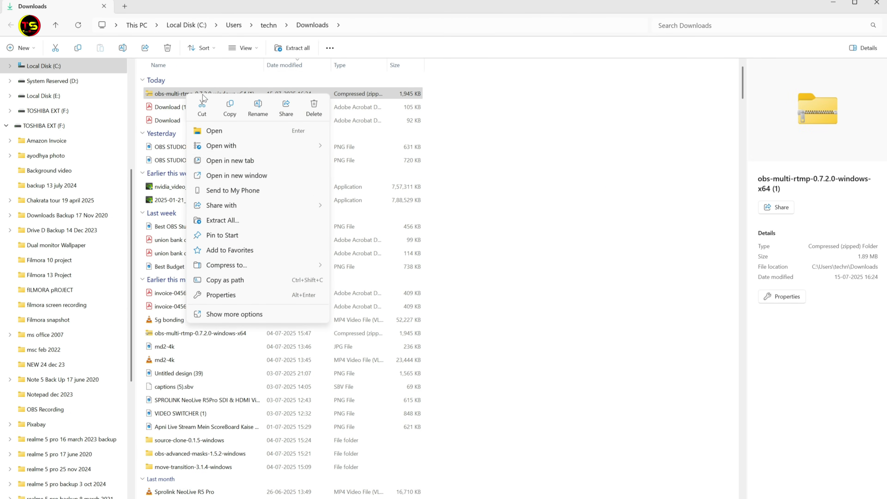
left_click(229, 221)
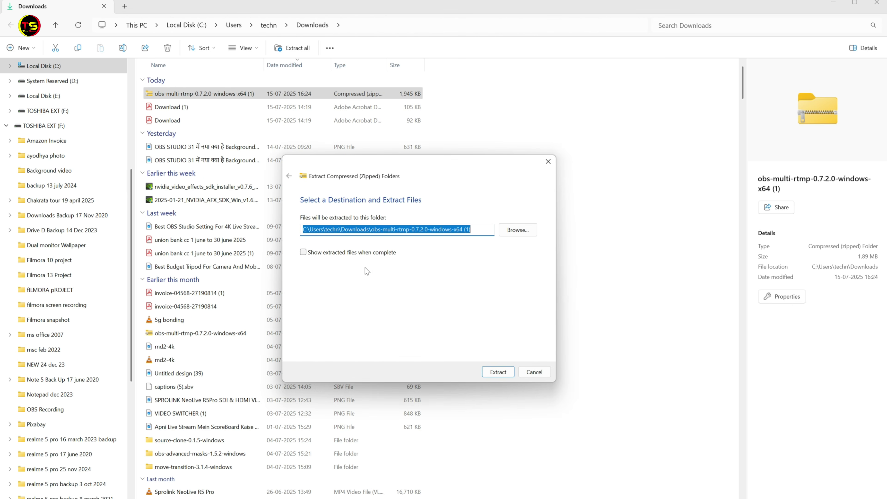
left_click(493, 373)
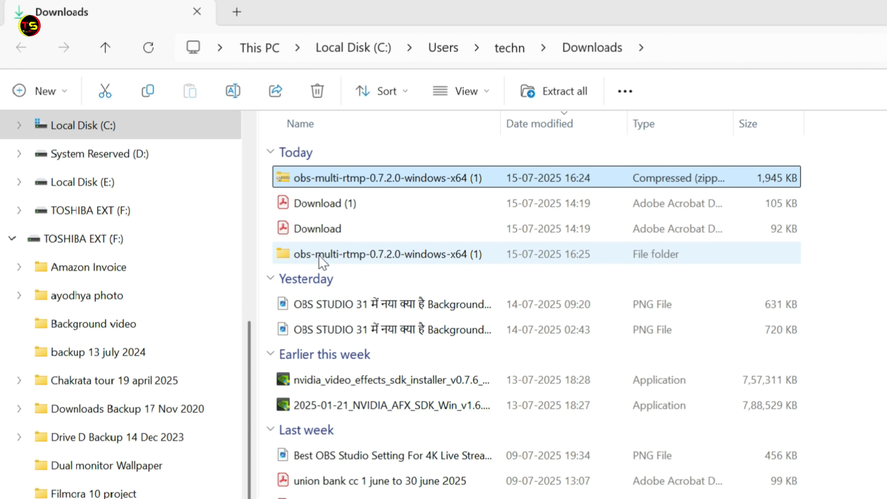
double_click(353, 253)
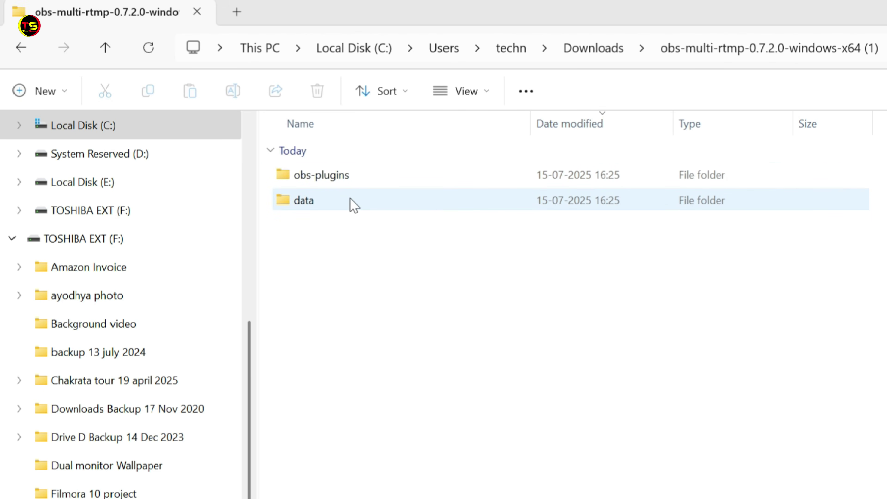
mouse_move(346, 185)
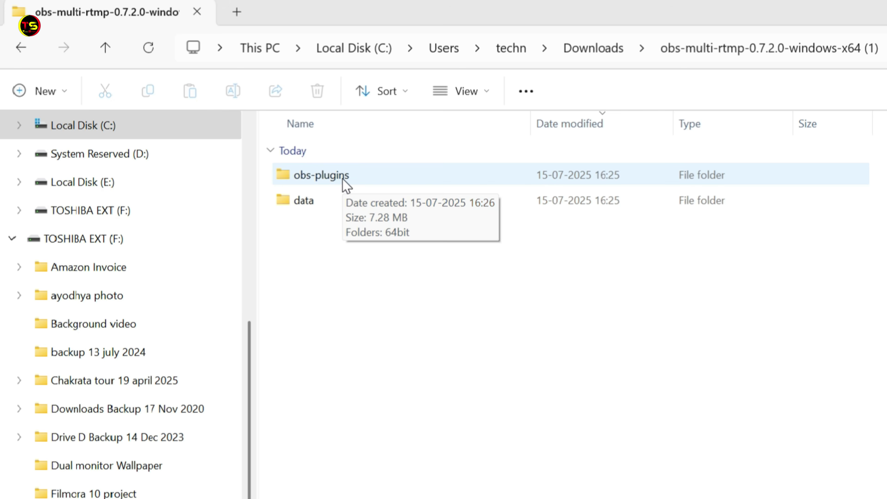
mouse_move(336, 209)
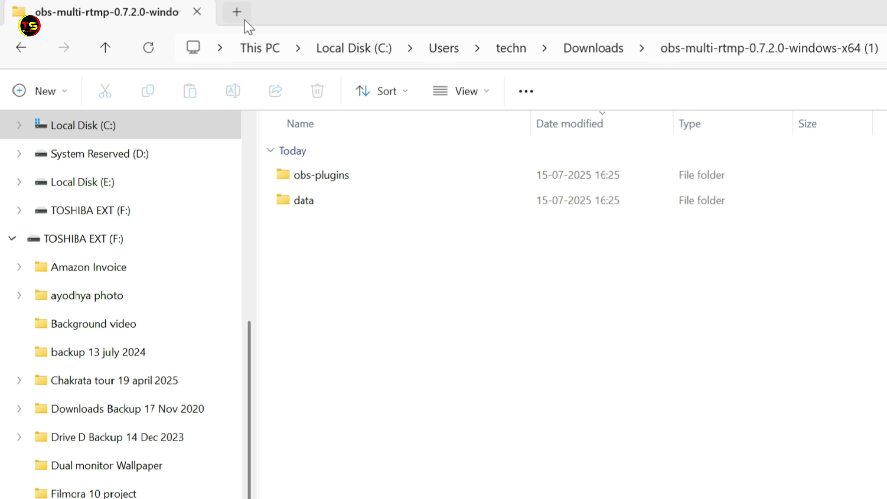
Step: Open the OBS data plugin folder C:\Program Files\obs-studio\data\obs-plugins in a separate File Explorer tab
left_click(237, 13)
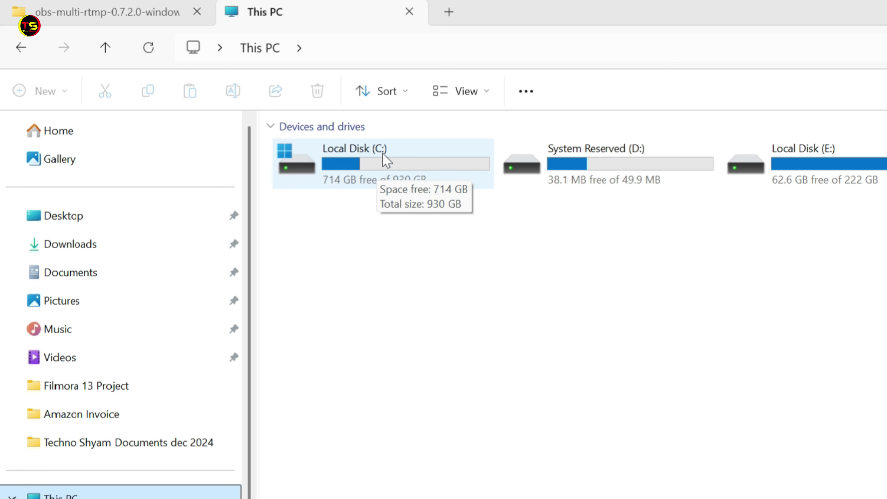
double_click(363, 172)
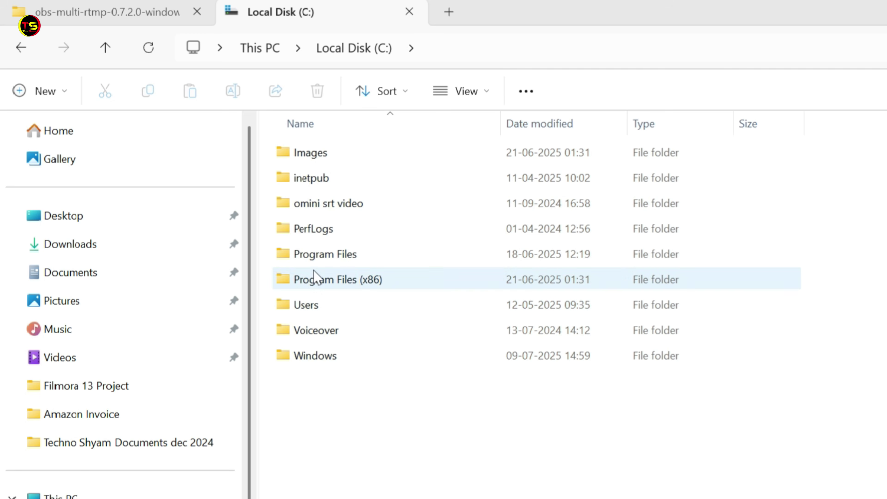
double_click(328, 257)
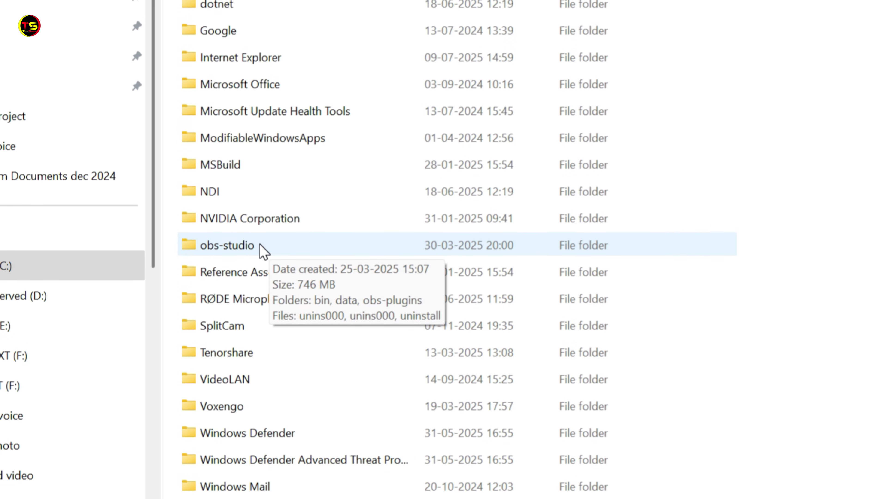
double_click(263, 251)
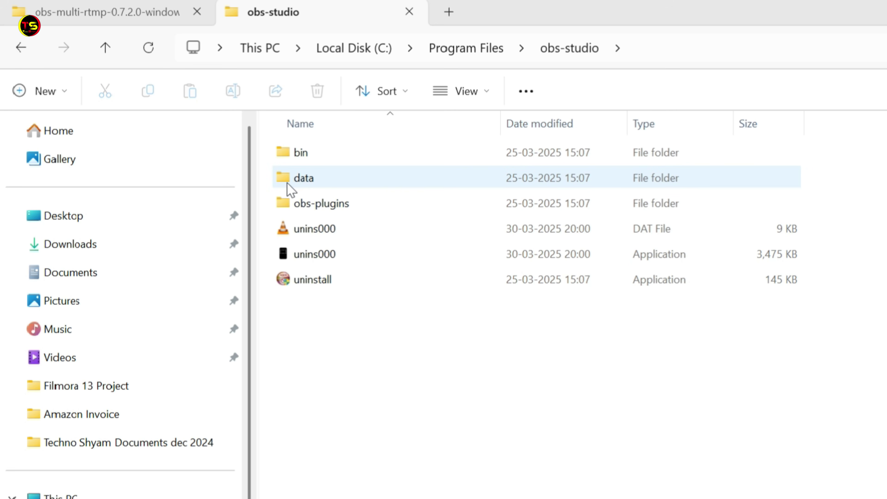
mouse_move(350, 188)
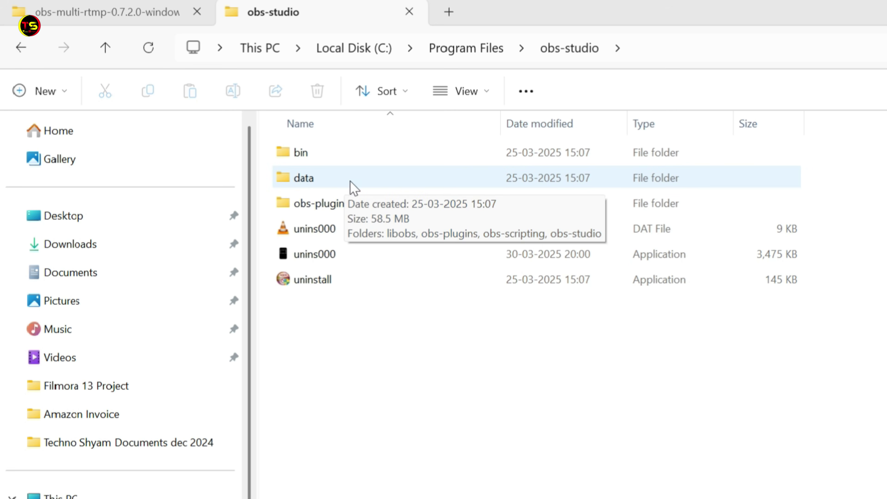
double_click(333, 182)
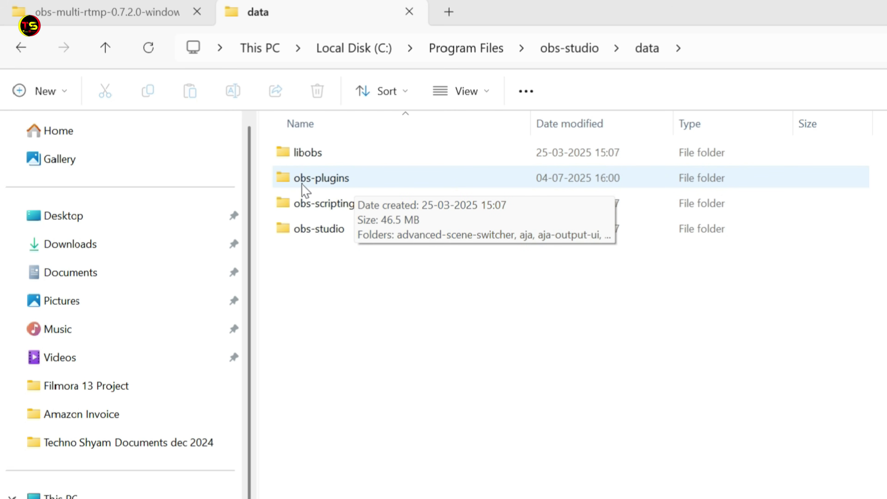
double_click(323, 179)
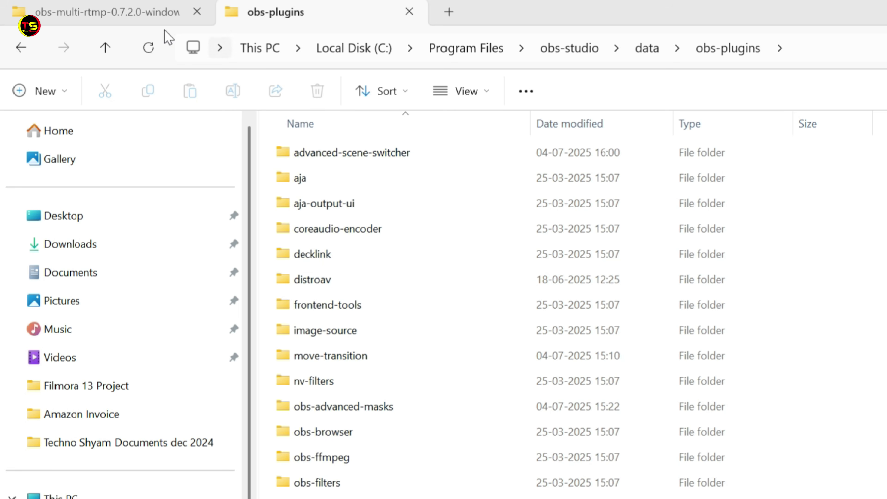
Step: Copy the obs-multi-rtmp folder from data\obs-plugins inside the extracted plugin package
left_click(95, 15)
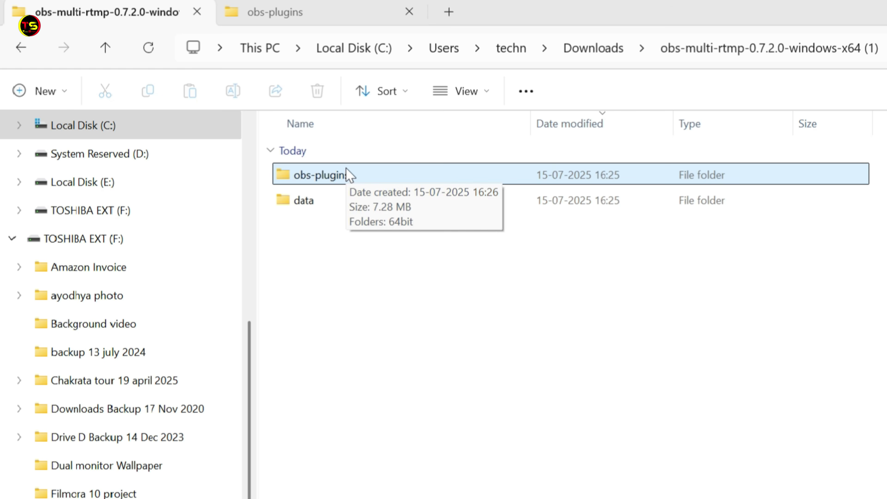
left_click(384, 259)
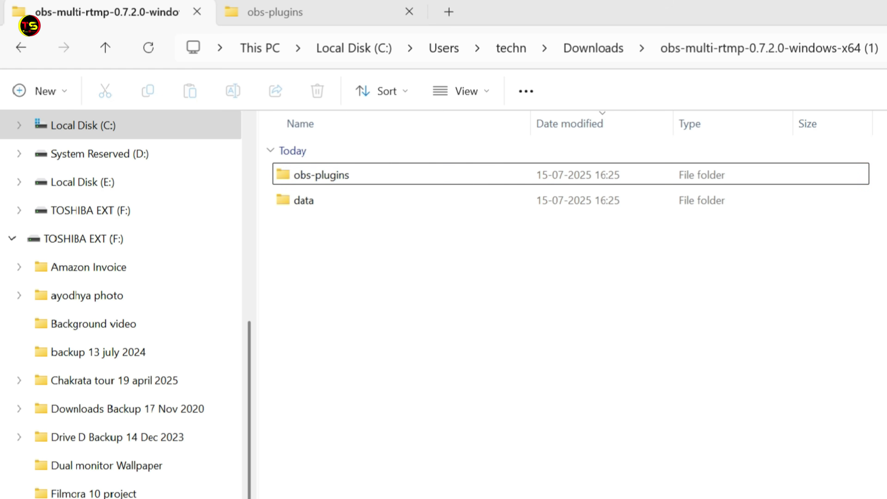
double_click(303, 200)
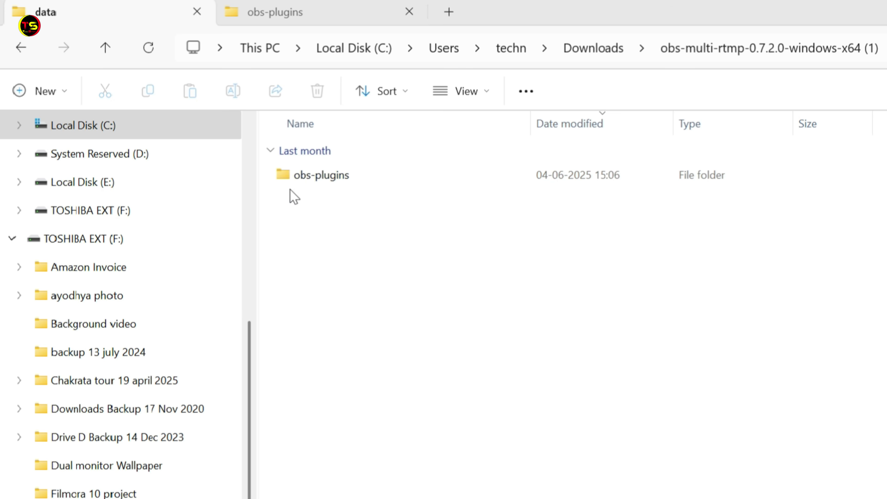
mouse_move(314, 180)
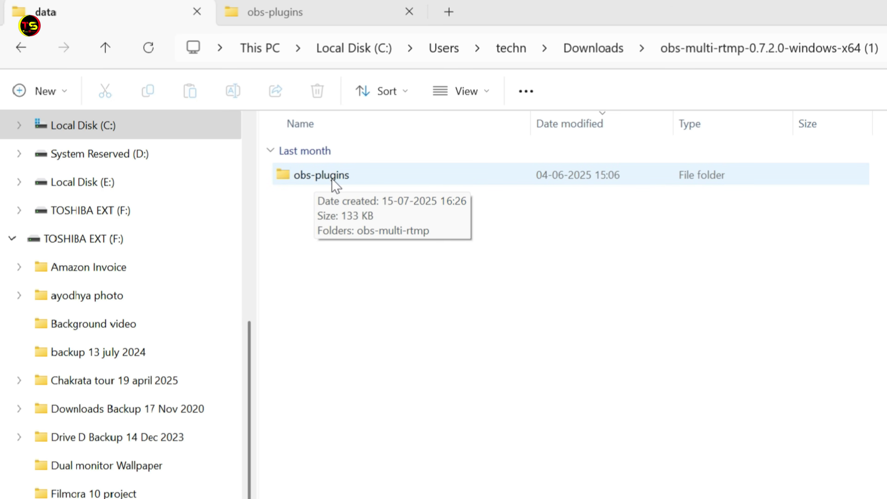
double_click(318, 174)
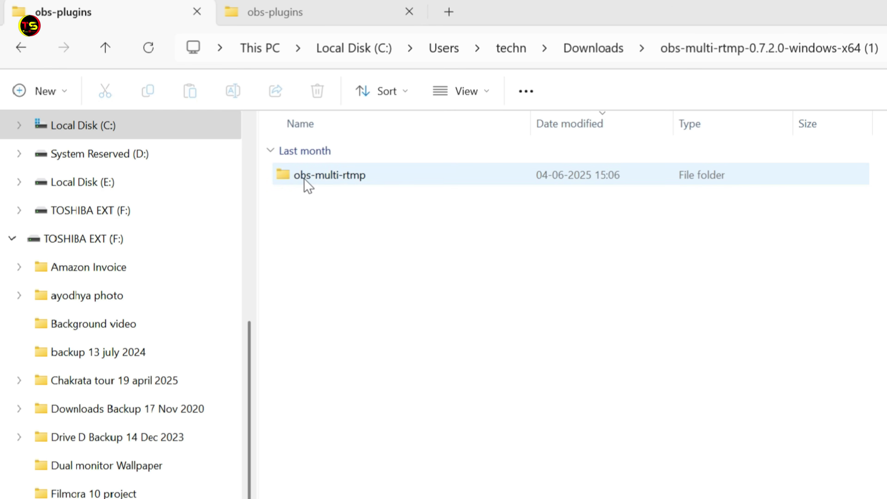
left_click(340, 180)
right_click(340, 180)
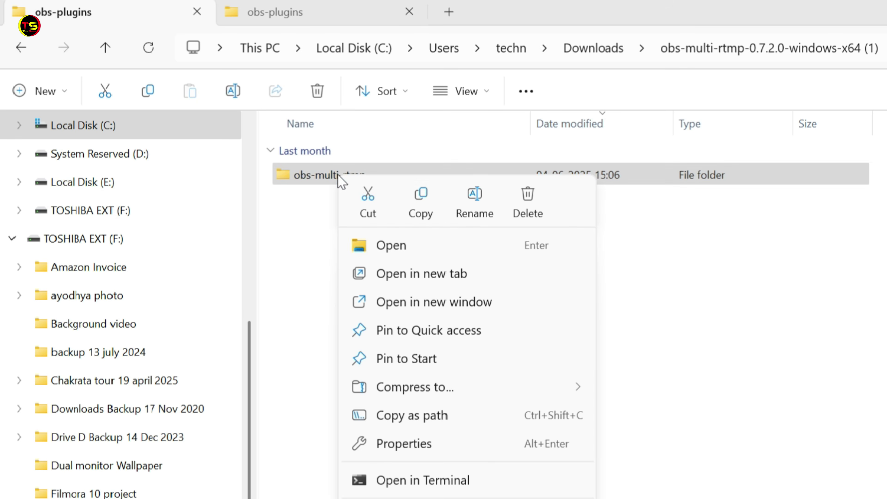
left_click(421, 206)
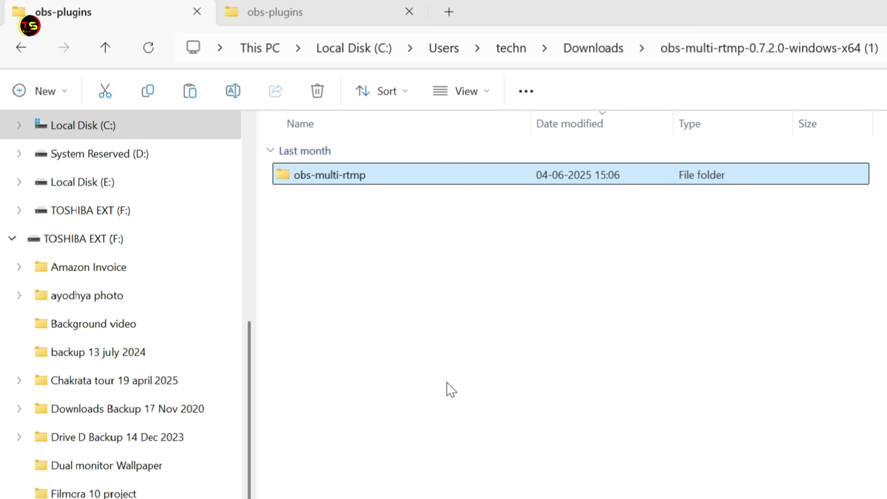
Step: Paste the obs-multi-rtmp folder into obs-studio\data\obs-plugins, replacing the files in the destination
left_click(289, 15)
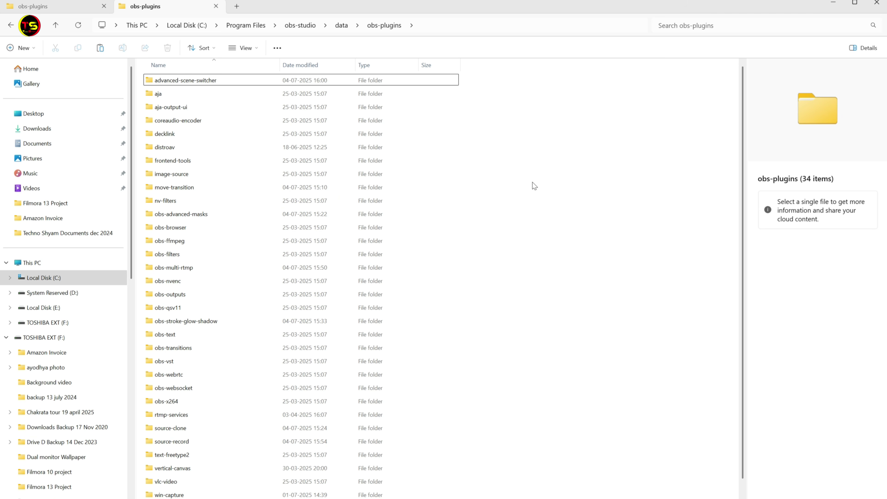
right_click(532, 163)
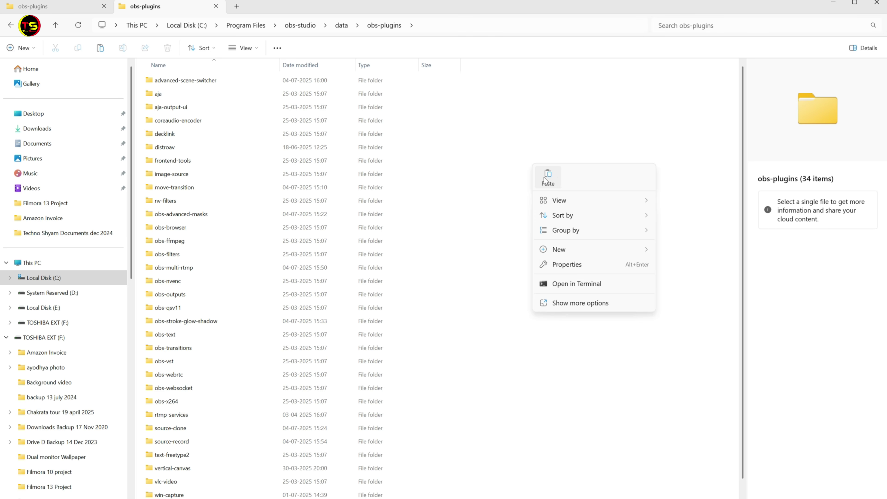
left_click(547, 176)
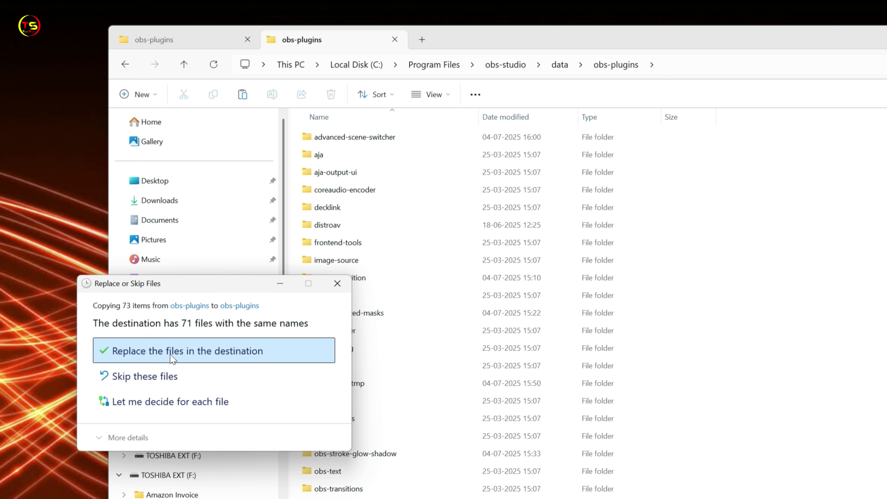
left_click(202, 358)
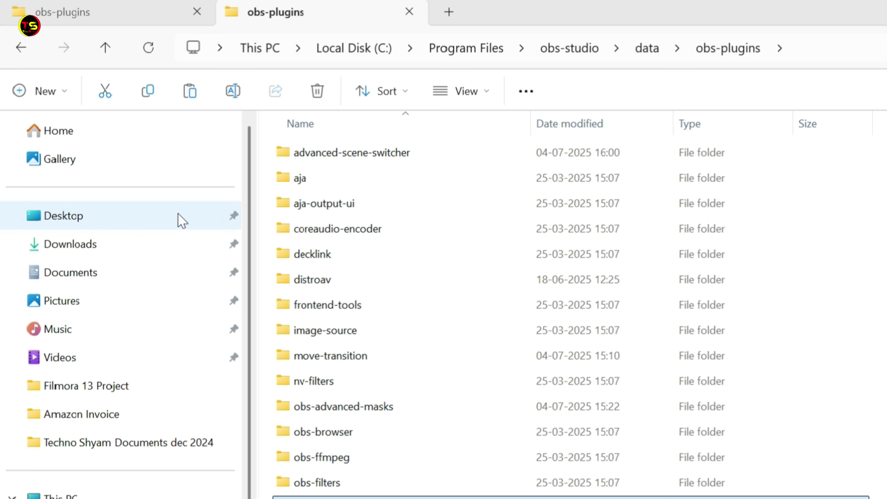
Step: Go back to the obs-studio program folder and open its obs-plugins\64bit subfolder
left_click(21, 49)
left_click(20, 53)
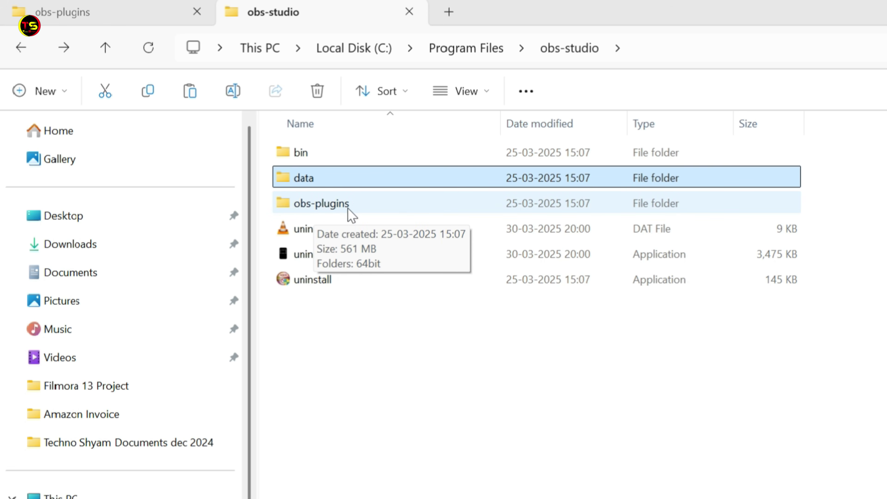
double_click(377, 205)
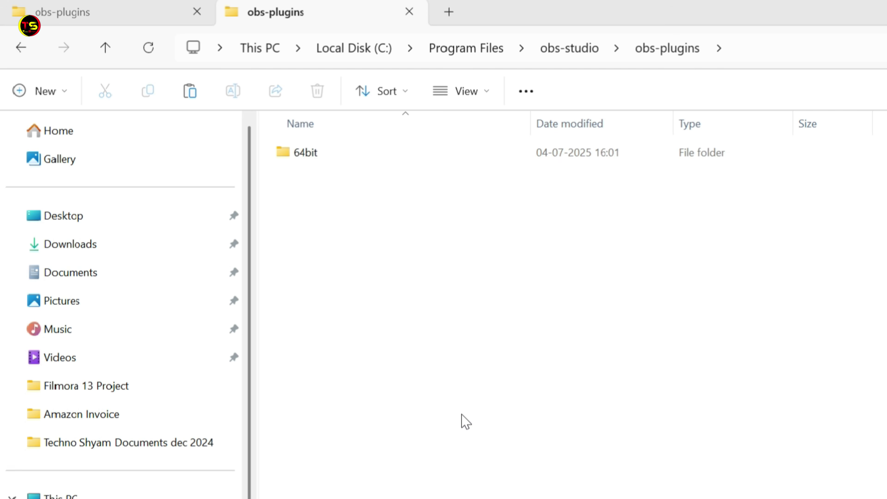
left_click(337, 154)
double_click(337, 154)
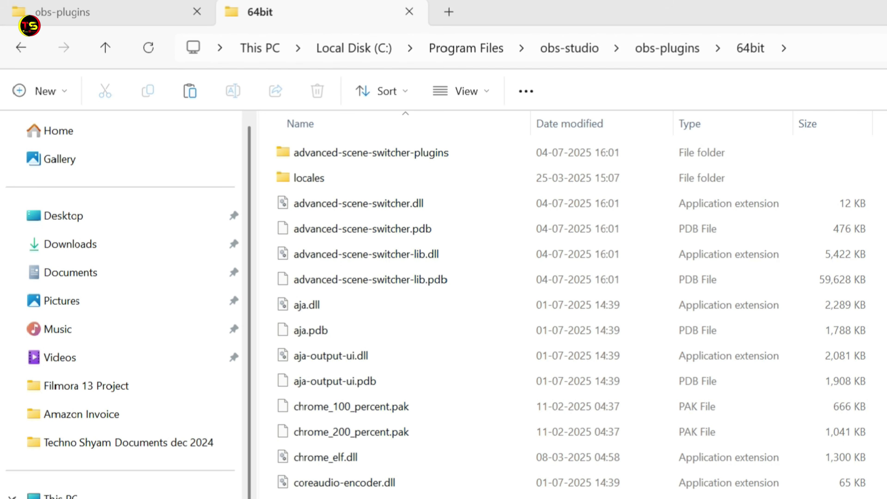
Step: Return to the extracted plugin package and open its obs-plugins\64bit folder
left_click(81, 11)
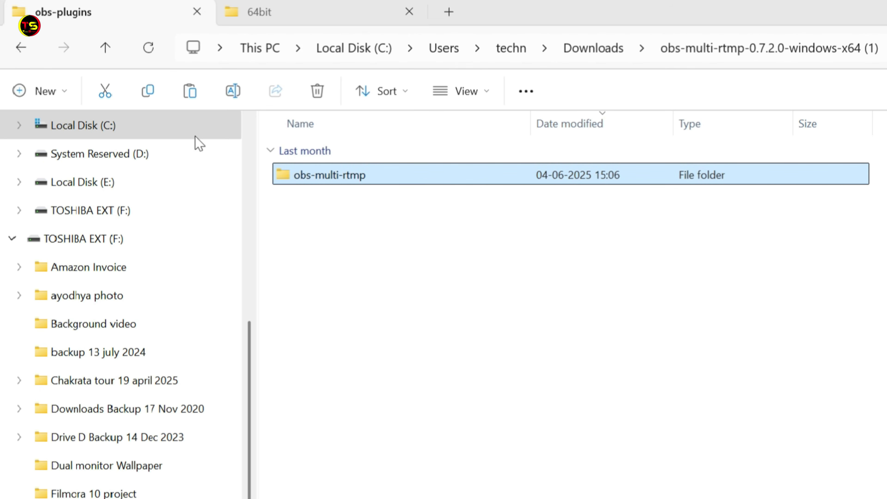
left_click(21, 49)
left_click(21, 49)
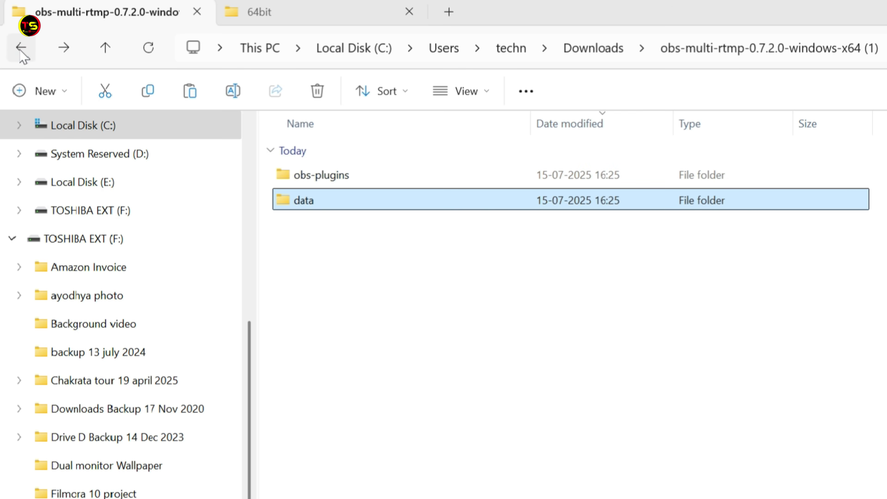
left_click(561, 426)
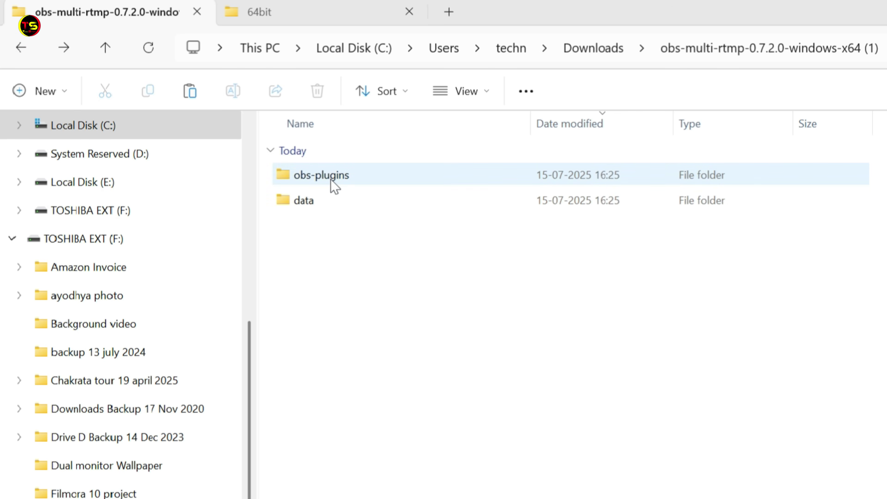
left_click(335, 202)
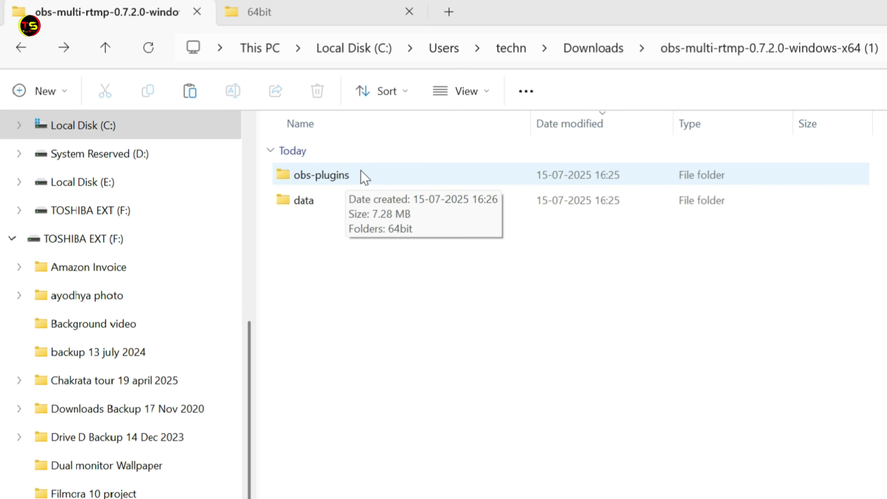
double_click(363, 177)
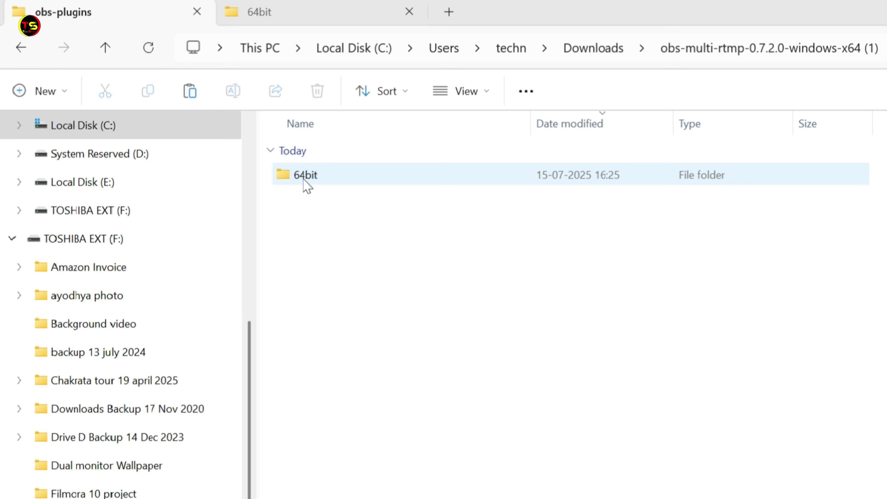
mouse_move(312, 178)
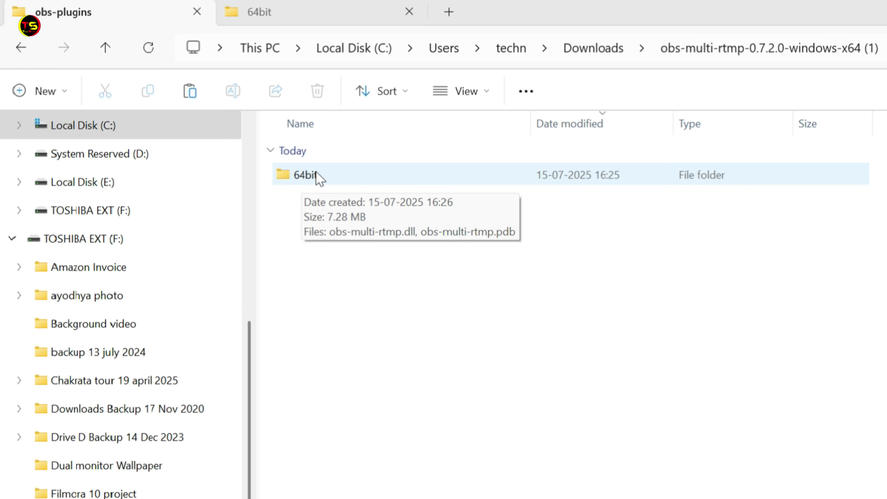
double_click(319, 178)
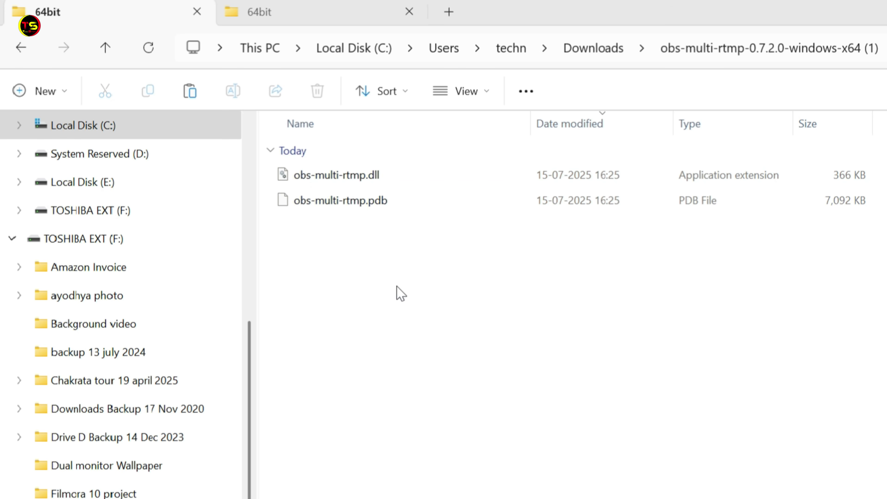
Step: Copy obs-multi-rtmp.dll and obs-multi-rtmp.pdb from the package's 64bit folder
left_click_drag(342, 211, 332, 175)
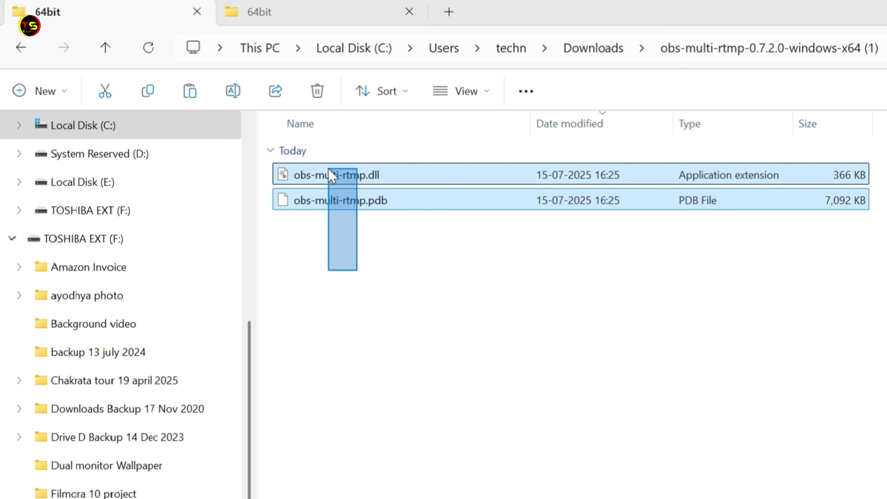
right_click(395, 179)
left_click(478, 203)
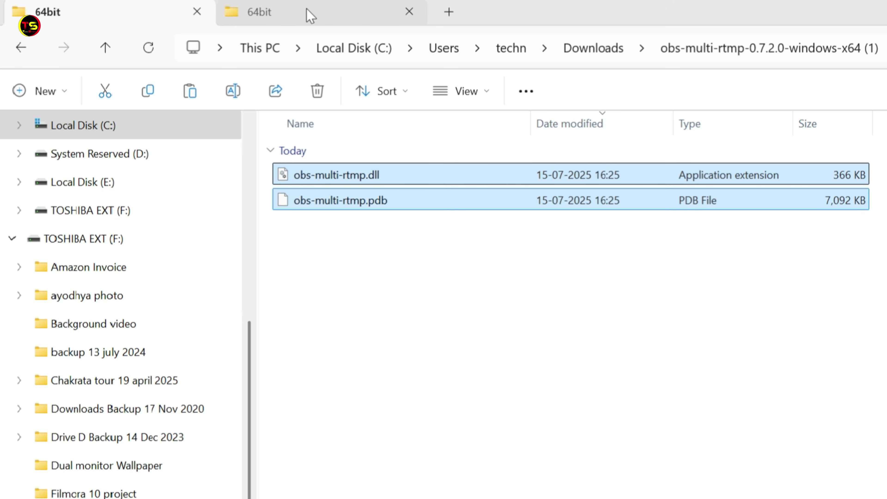
Step: Paste both plugin files into obs-studio\obs-plugins\64bit, replacing the existing files and granting administrator permission for all current items
left_click(310, 15)
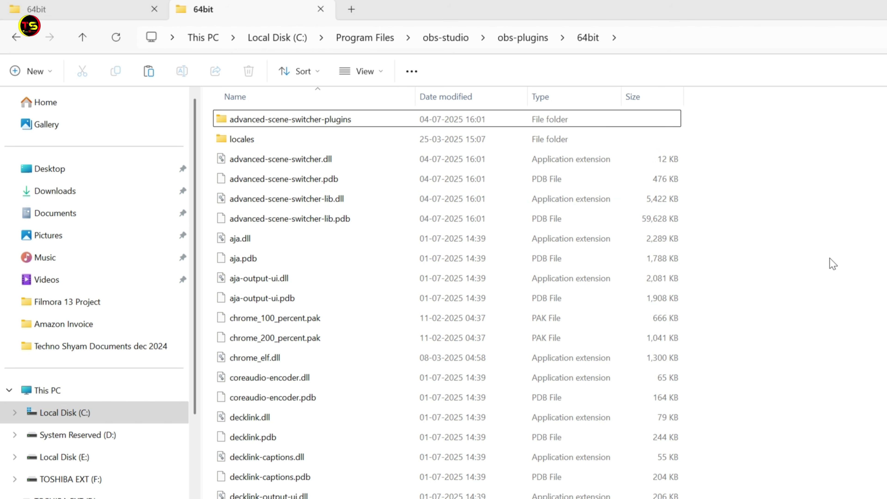
right_click(832, 263)
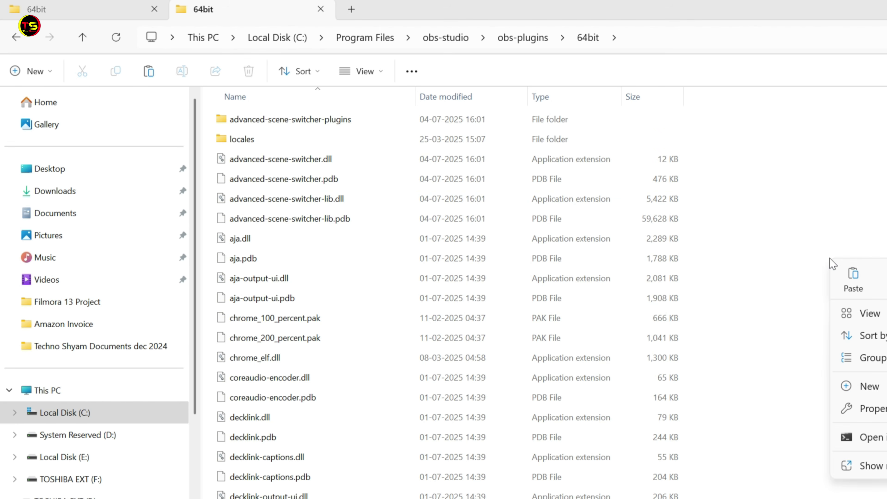
left_click(853, 279)
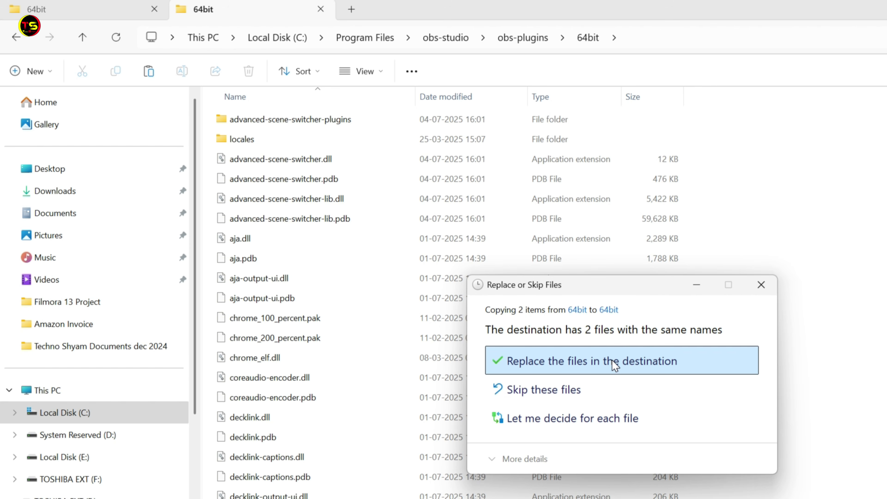
left_click(606, 369)
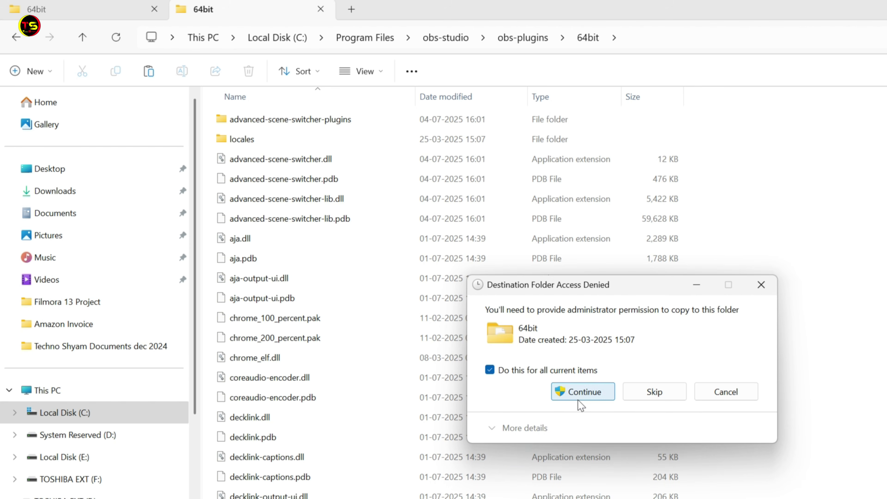
left_click(575, 392)
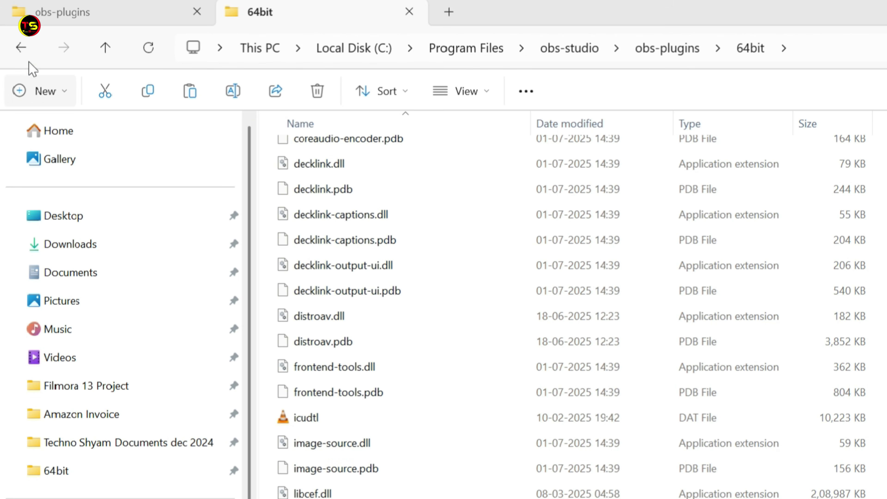
Step: Go back from the OBS 64bit folder to the Program Files folder
left_click(25, 53)
left_click(21, 47)
left_click(21, 47)
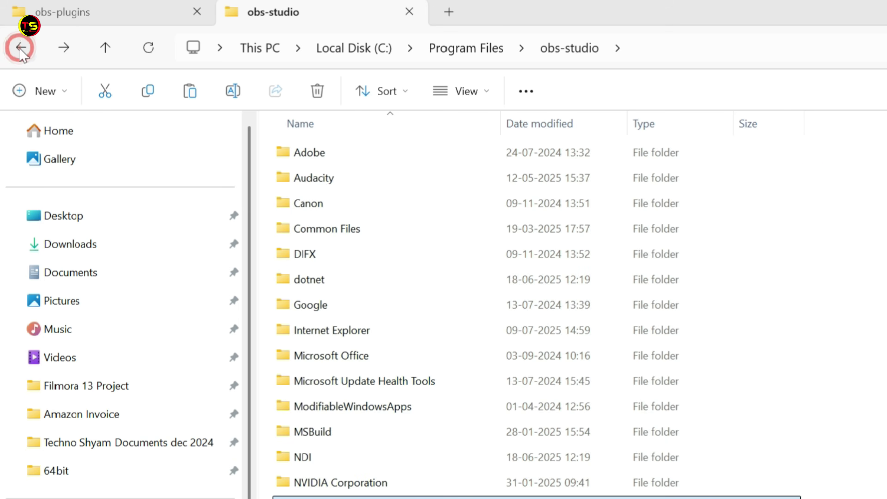
left_click(21, 48)
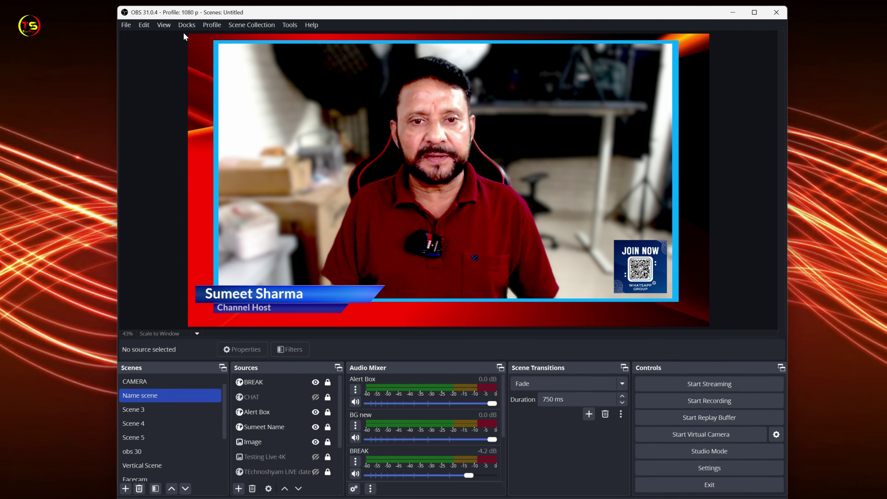
Step: Switch to OBS Studio, show the Multiple output dock and move it over the left part of the preview
left_click(188, 26)
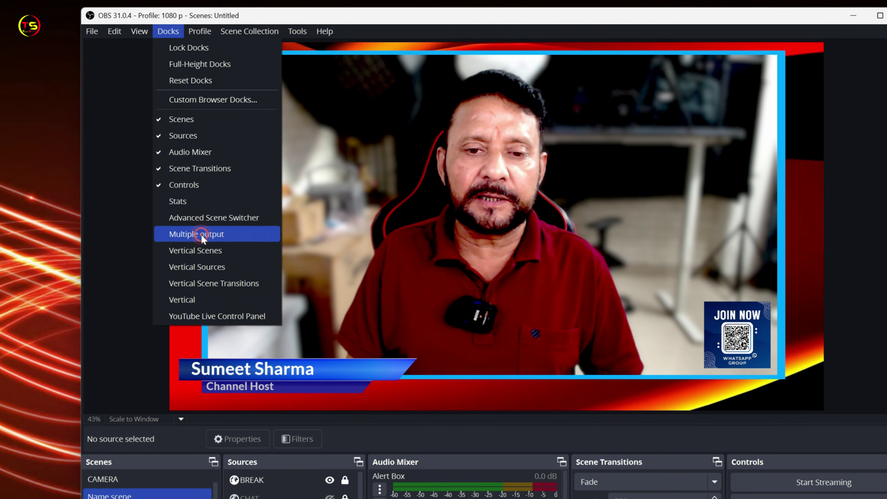
left_click(195, 257)
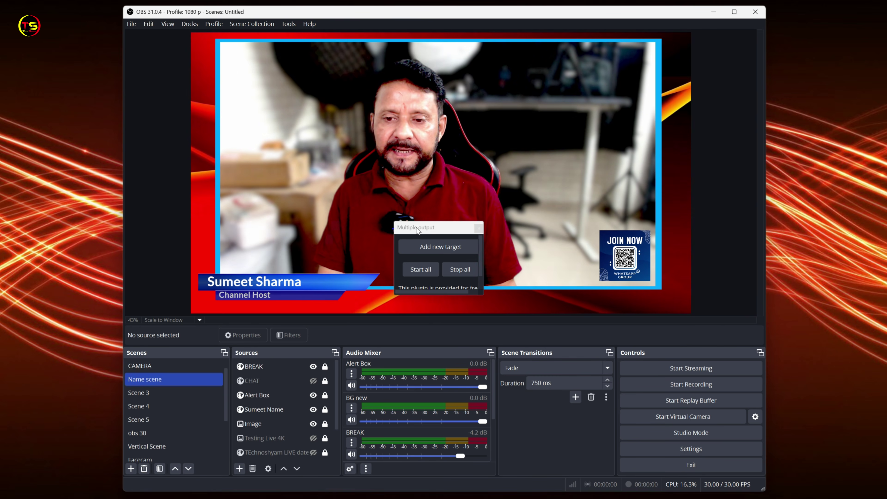
left_click_drag(413, 225, 256, 124)
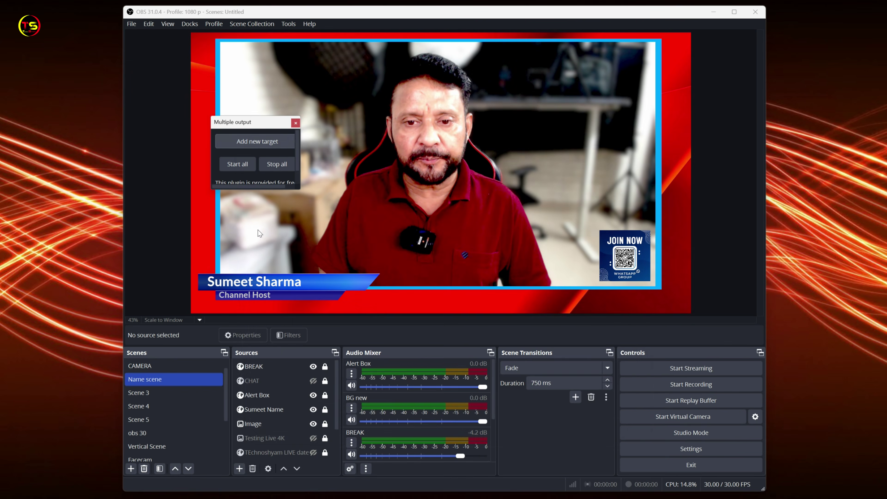
Step: Add a new streaming target and name it Facebook
left_click(230, 167)
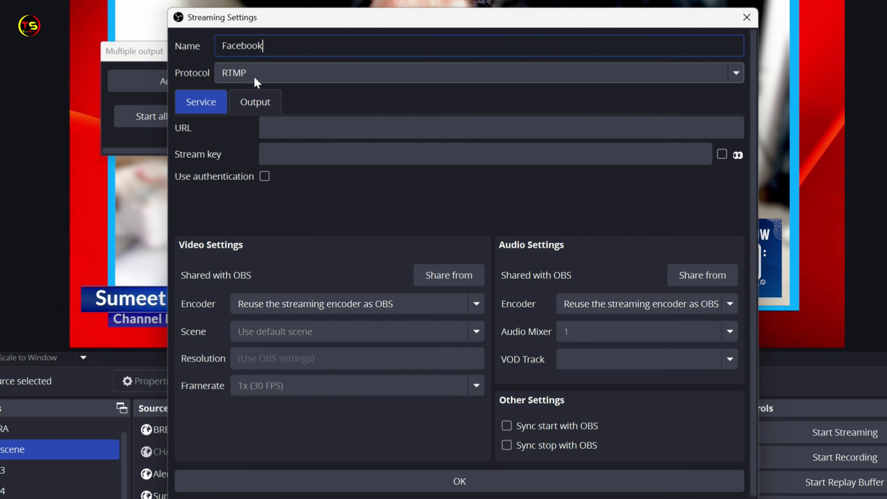
left_click(267, 130)
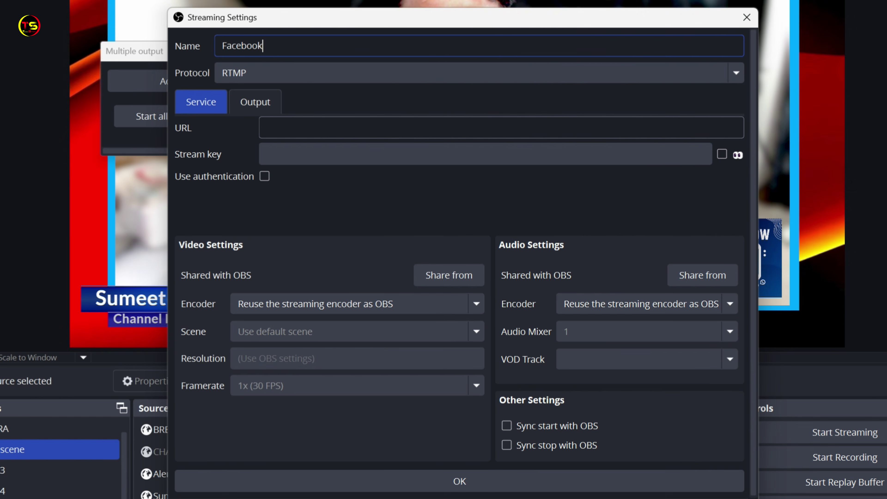
left_click(486, 154)
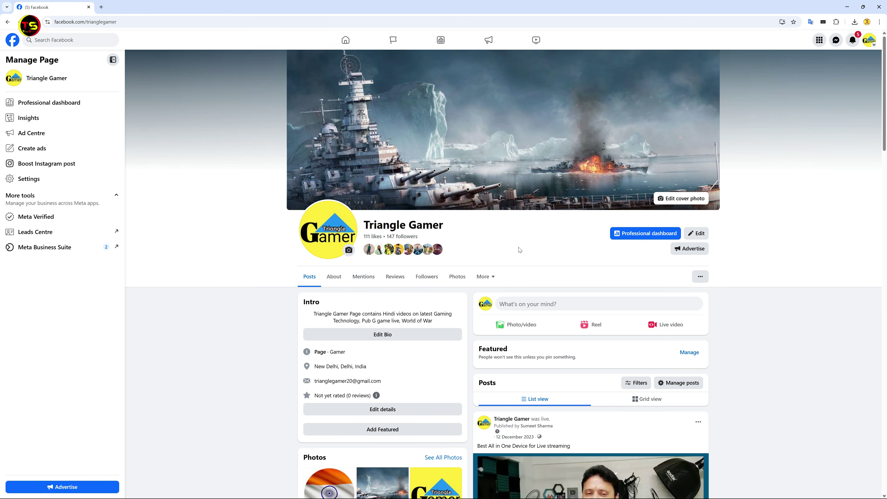
Step: Switch to the Triangle Gamer page on Facebook, open its Go live setup and expand the advanced settings of the streaming software setup
scroll(524, 241, "down", 5)
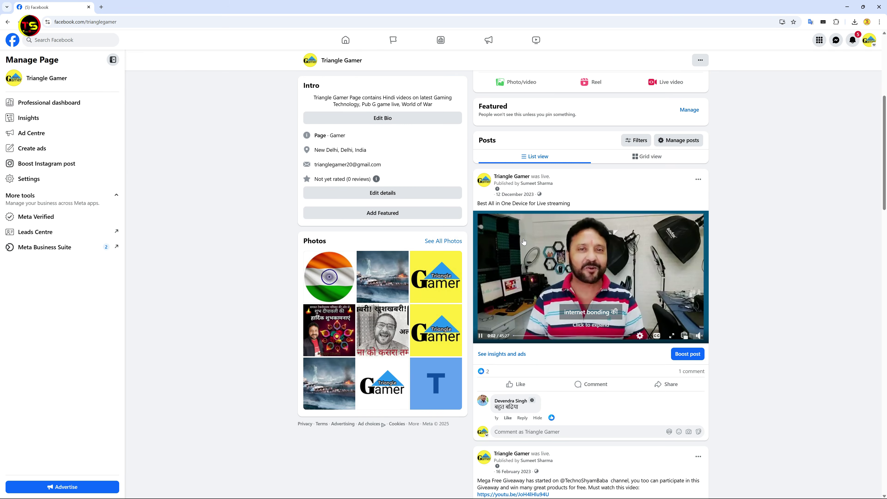
scroll(524, 241, "up", 2)
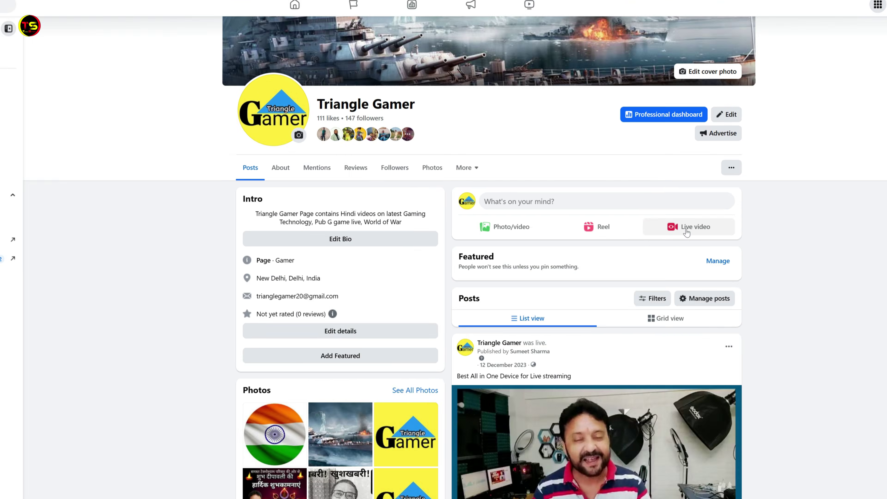
left_click(764, 254)
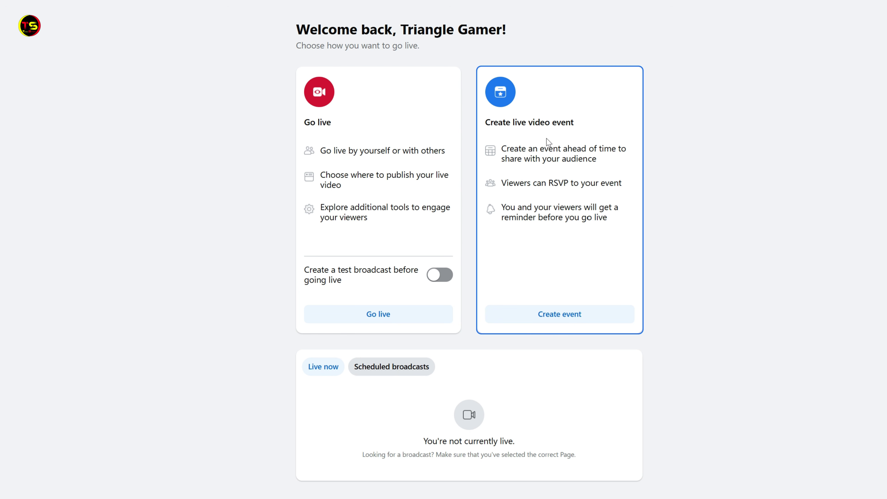
left_click(385, 315)
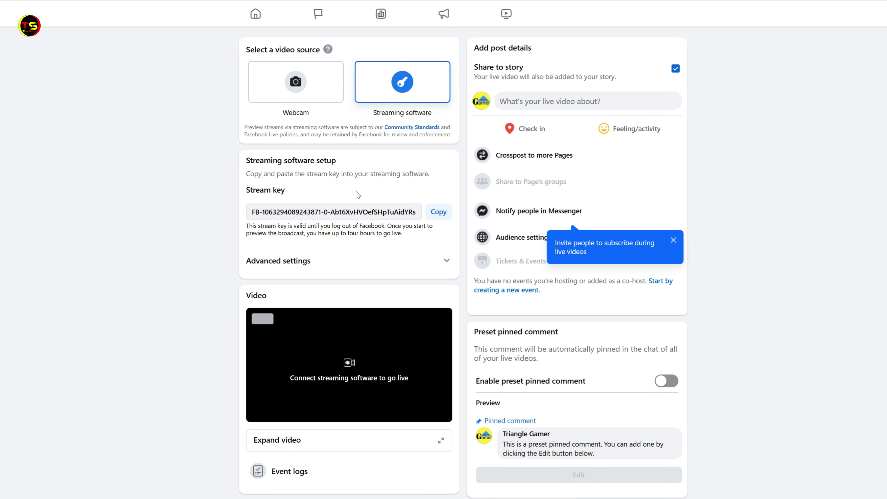
left_click(447, 264)
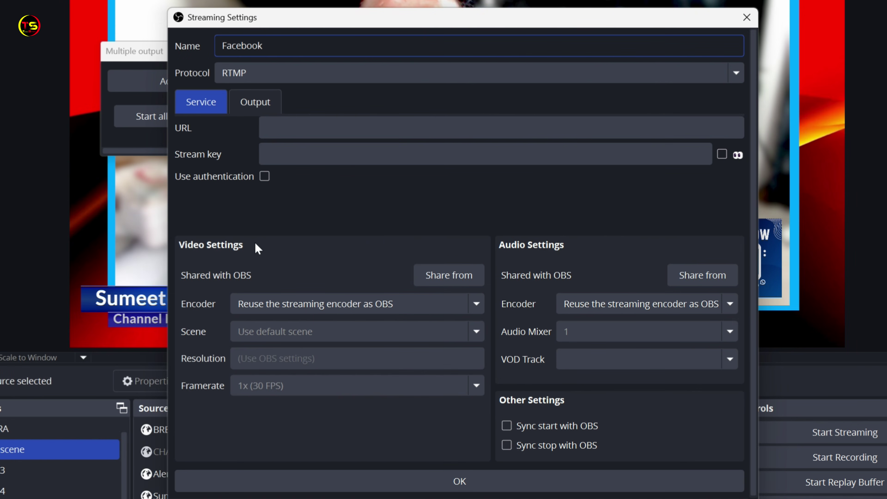
Step: Back in OBS Studio, paste rtmps://live-api-s.facebook.com:443/rtmp/ as the Facebook target's URL
left_click(271, 128)
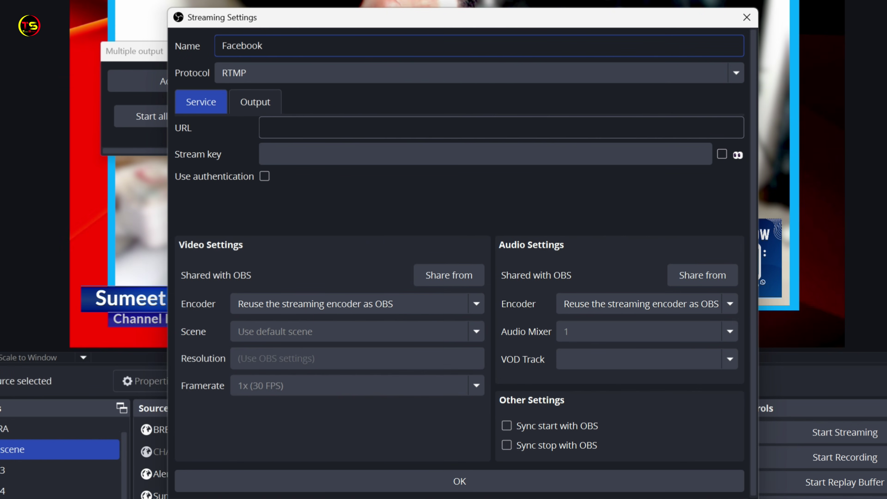
right_click(287, 129)
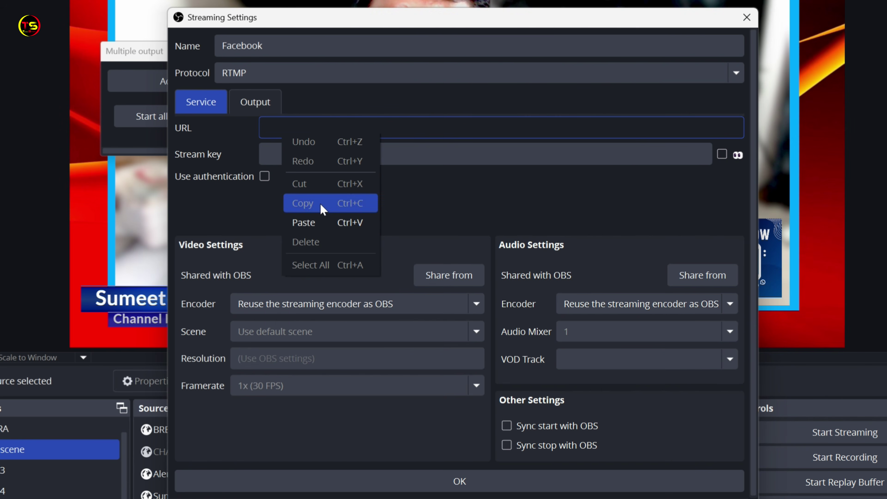
left_click(318, 222)
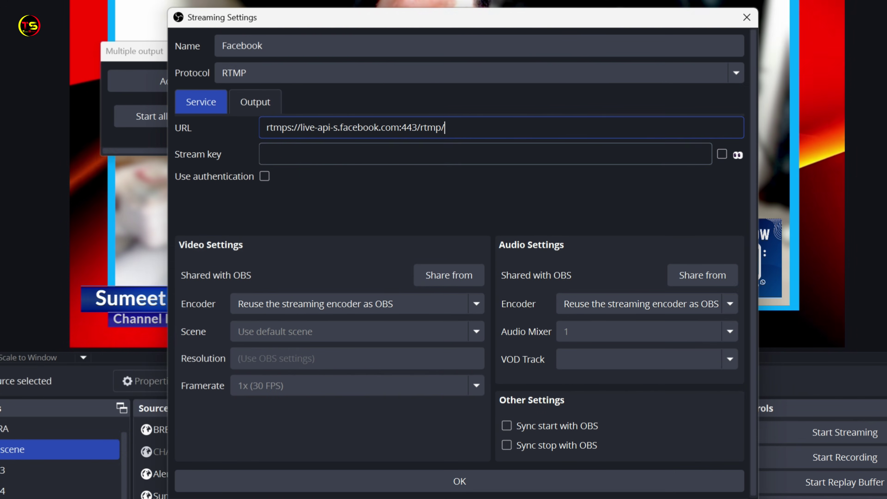
Step: Paste the Facebook stream key into the target's stream key field and save the target
left_click(290, 149)
right_click(296, 155)
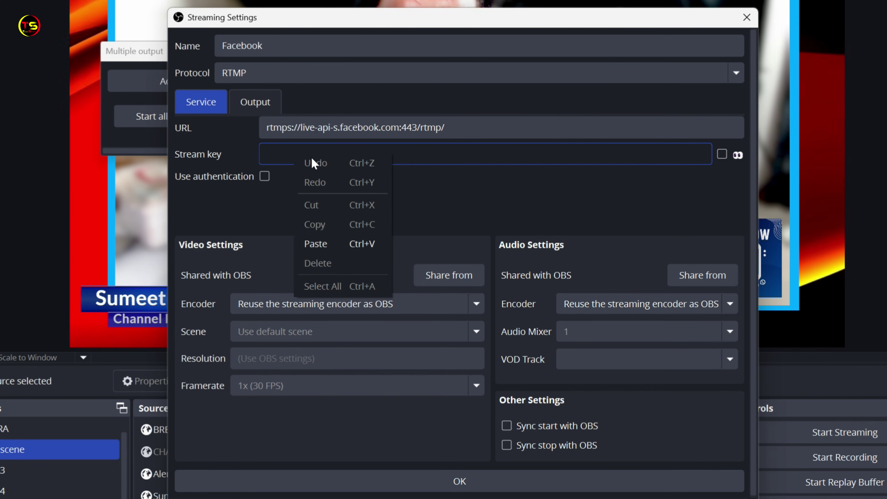
left_click(315, 243)
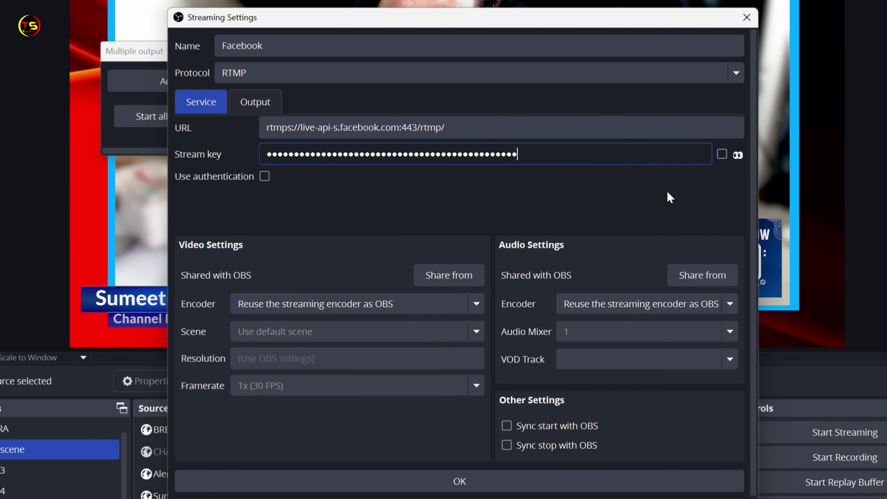
left_click(461, 483)
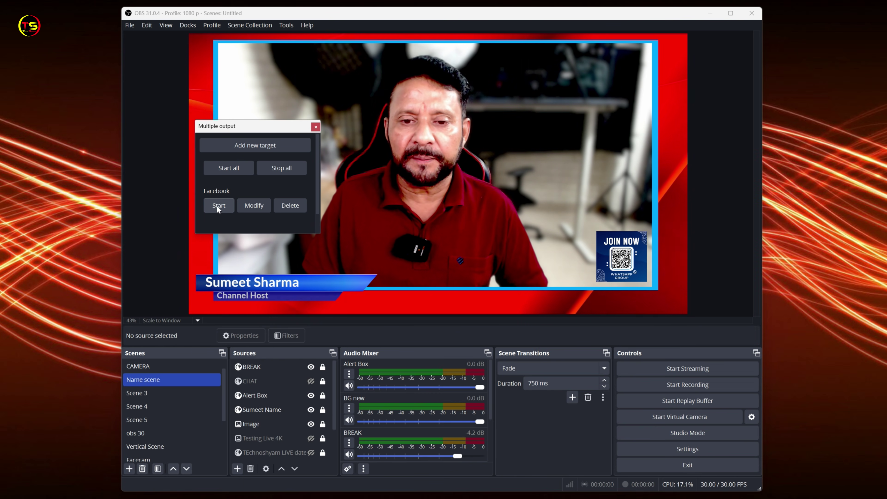
Step: Add another streaming target in the Multiple output dock and name it youtube
left_click(243, 147)
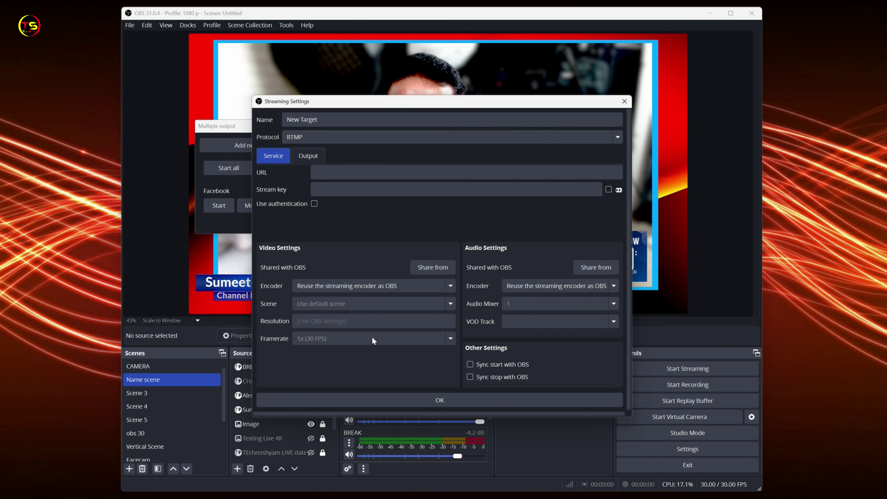
triple_click(315, 122)
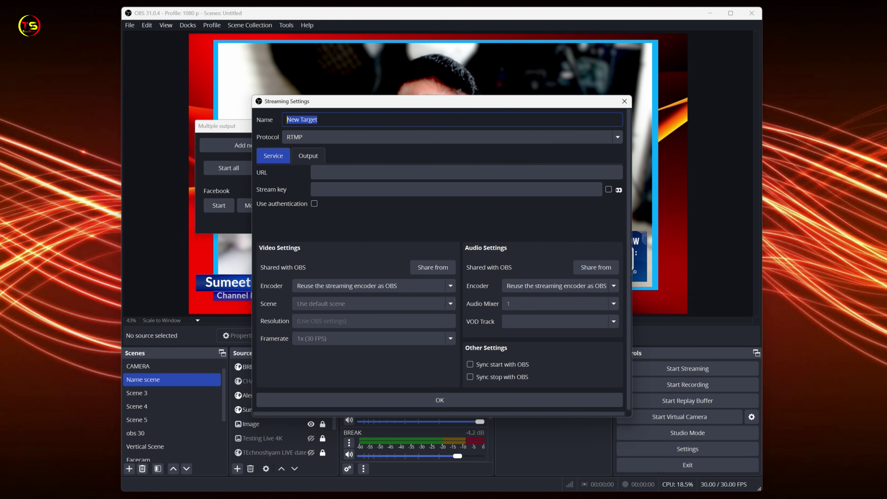
type("youtube")
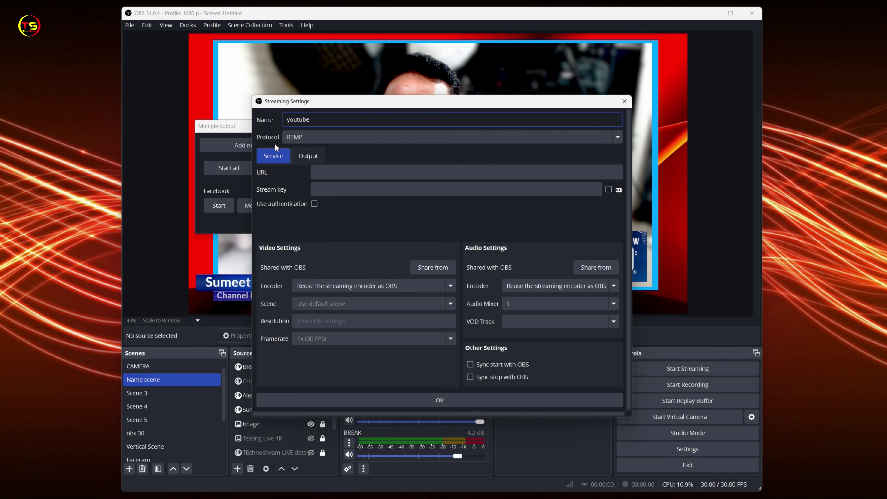
left_click(324, 172)
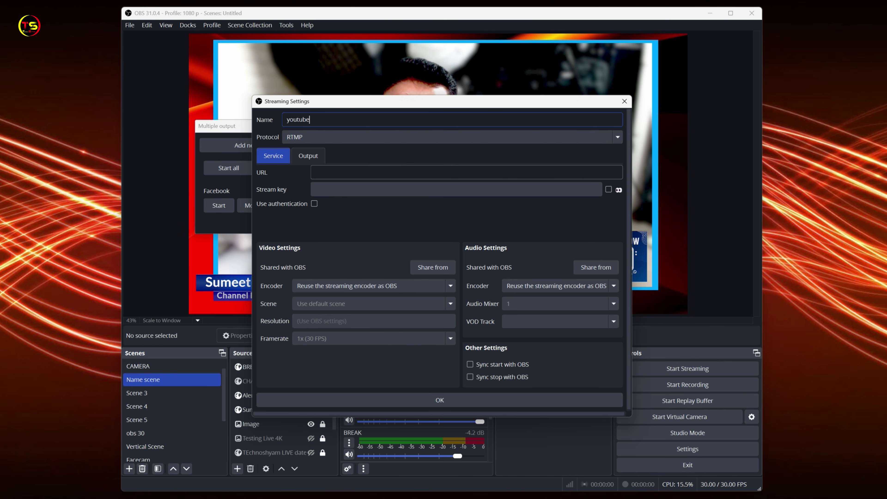
left_click(454, 189)
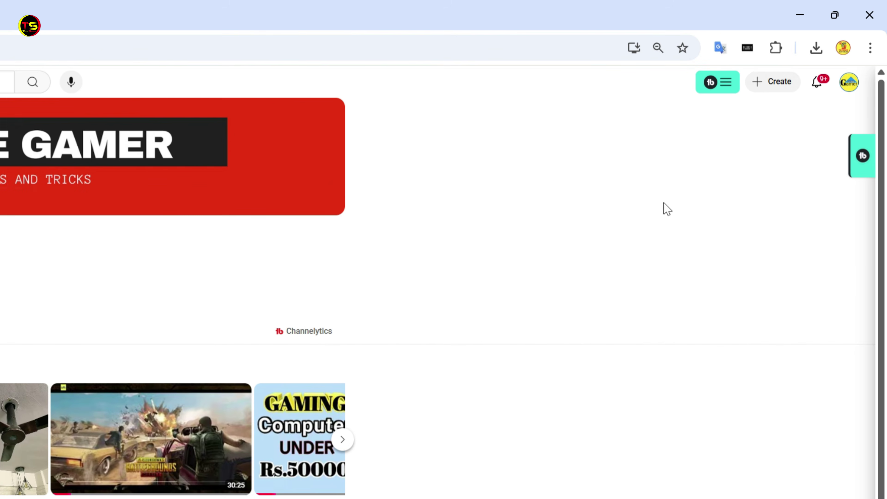
Step: Open the Go live page of the YouTube channel and, back in OBS Studio, paste rtmp://a.rtmp.youtube.com/live2 as the youtube target's URL
left_click(773, 81)
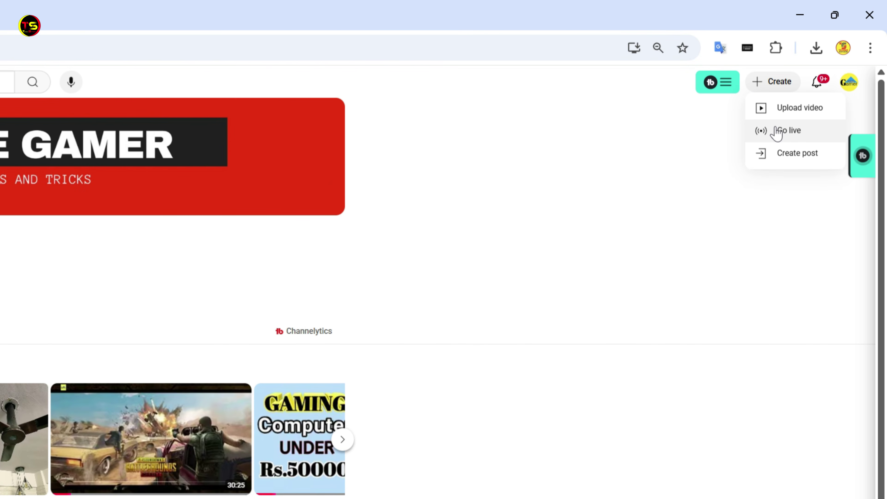
left_click(778, 132)
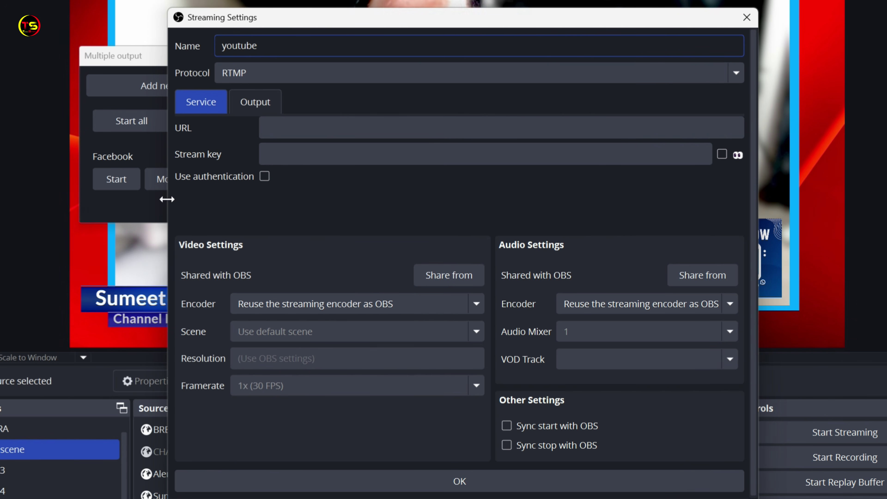
left_click(276, 128)
right_click(277, 127)
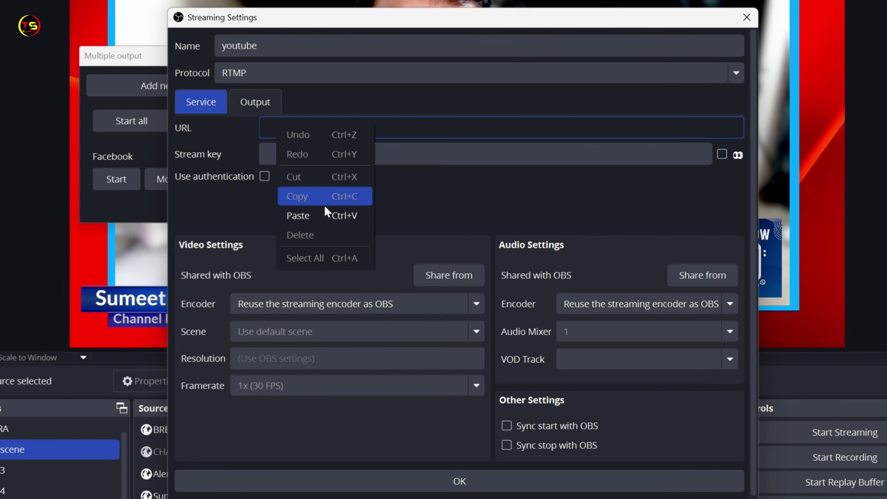
left_click(314, 215)
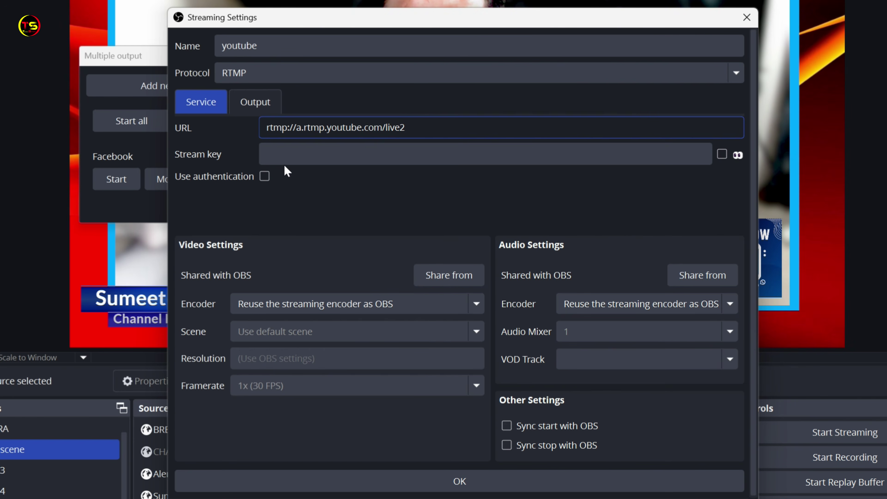
Step: Paste the YouTube stream key into the youtube target's stream key field and save the target
left_click(281, 159)
right_click(281, 159)
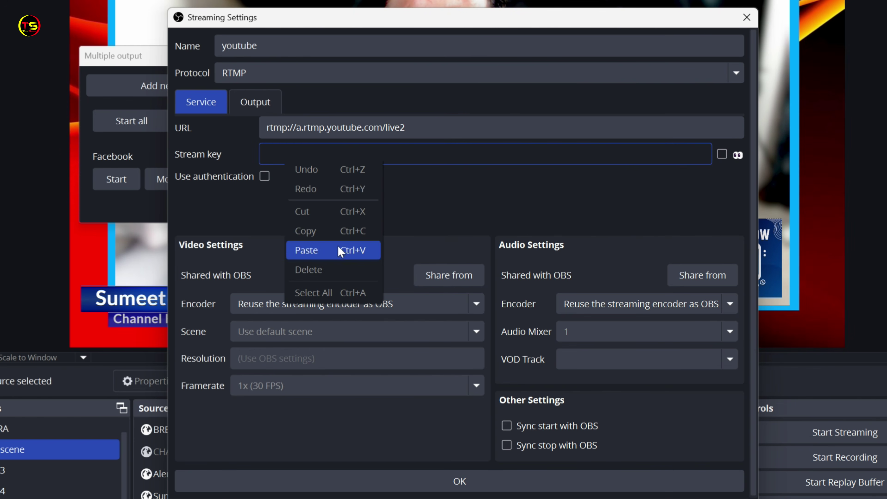
left_click(311, 252)
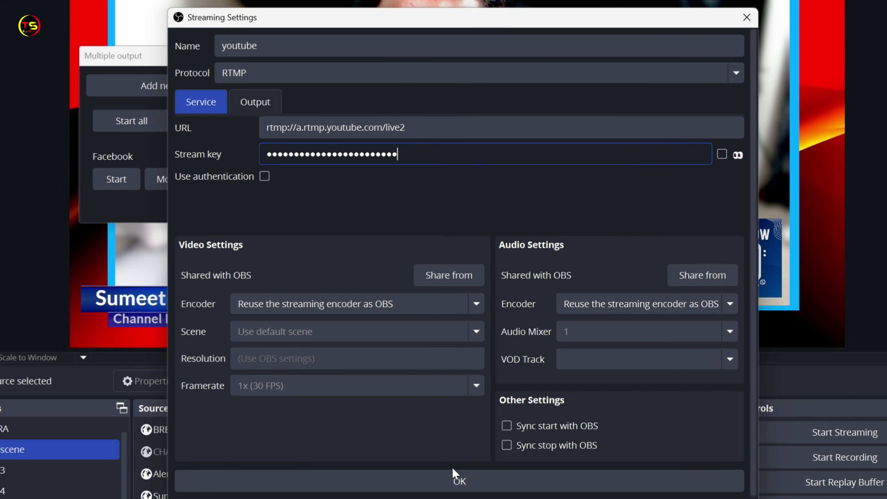
left_click(461, 481)
Step: Start the youtube target and the Facebook target in the Multiple output dock
scroll(269, 167, "down", 3)
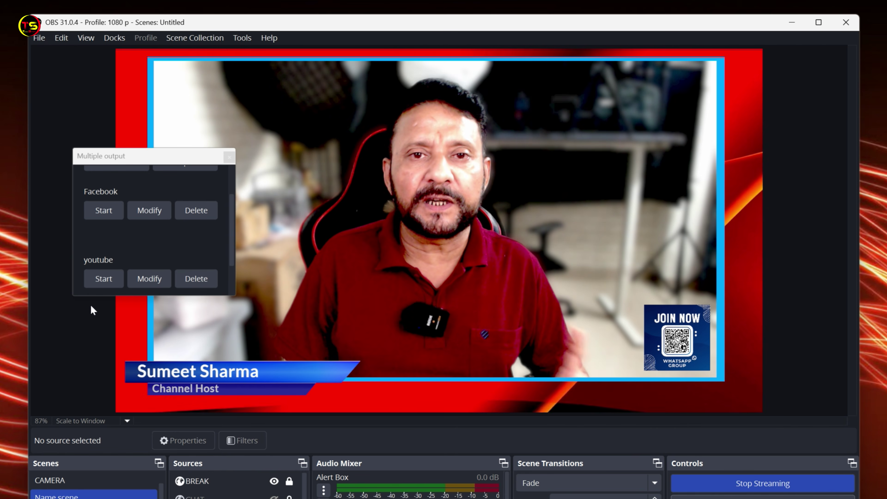
left_click(100, 278)
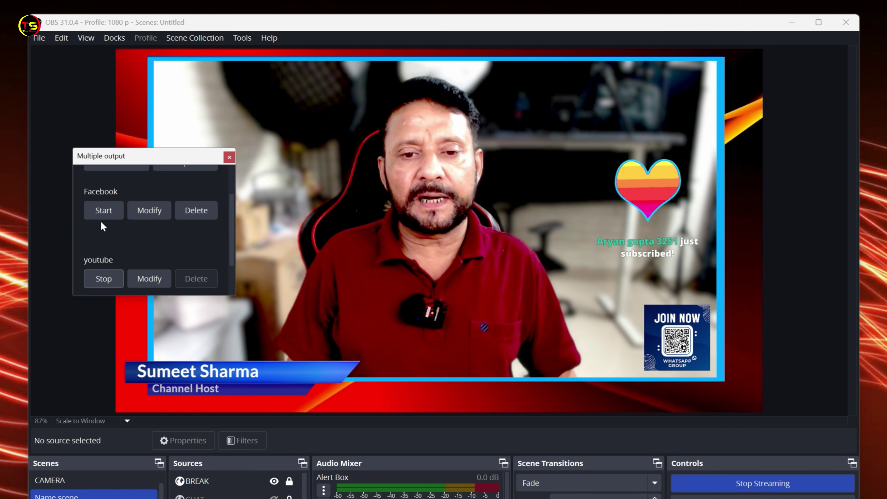
left_click(102, 214)
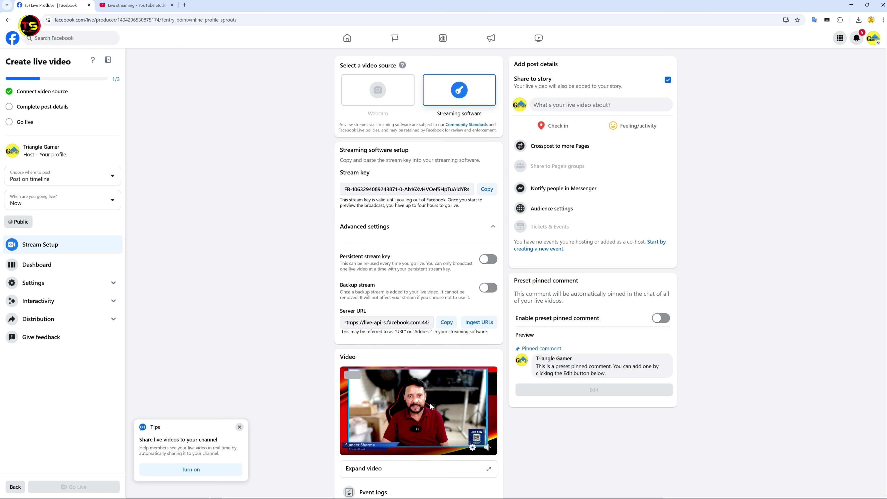
Step: In Facebook's live producer, enter TESTING FACEBOOk LIVE as both the post's title and description and save the post details
scroll(402, 383, "down", 1)
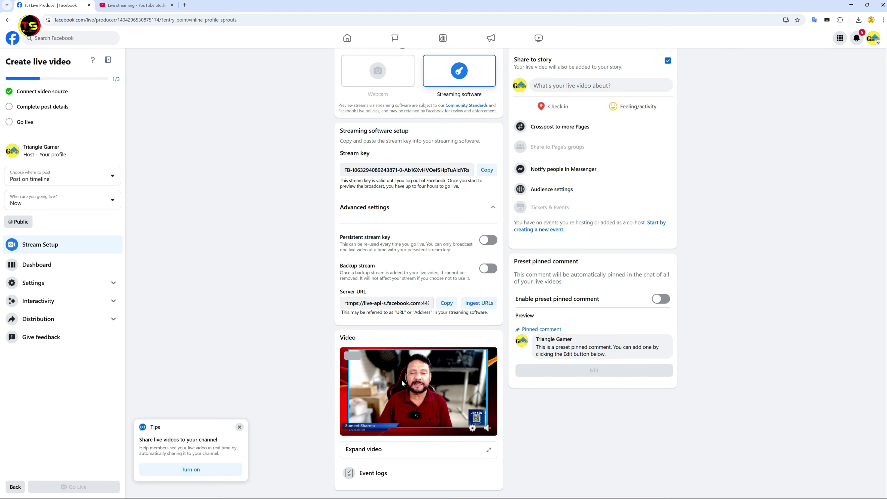
left_click(374, 235)
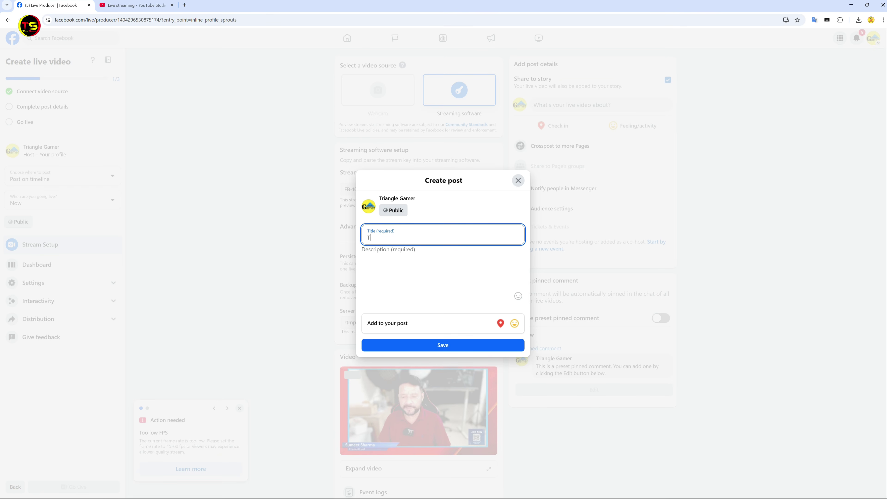
type("TESTING FACEBOOk LIVE")
key("ctrl+a")
key("ctrl+c")
left_click(409, 256)
key("ctrl+v")
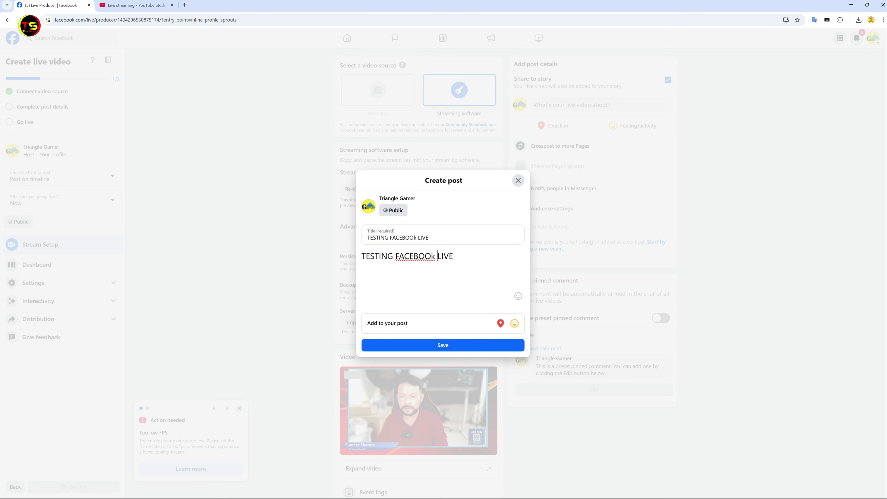
left_click(436, 345)
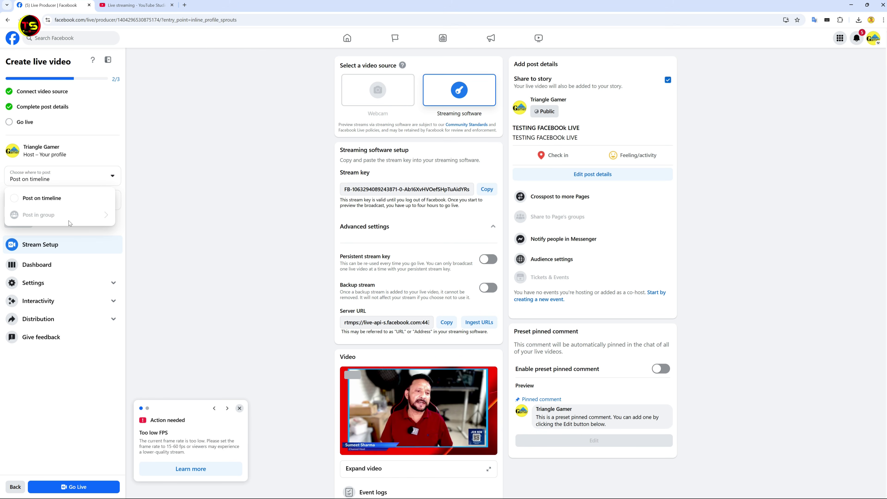
Step: Go live on Facebook with the post on the timeline, and return to the Facebook tab to check the broadcast
left_click(186, 171)
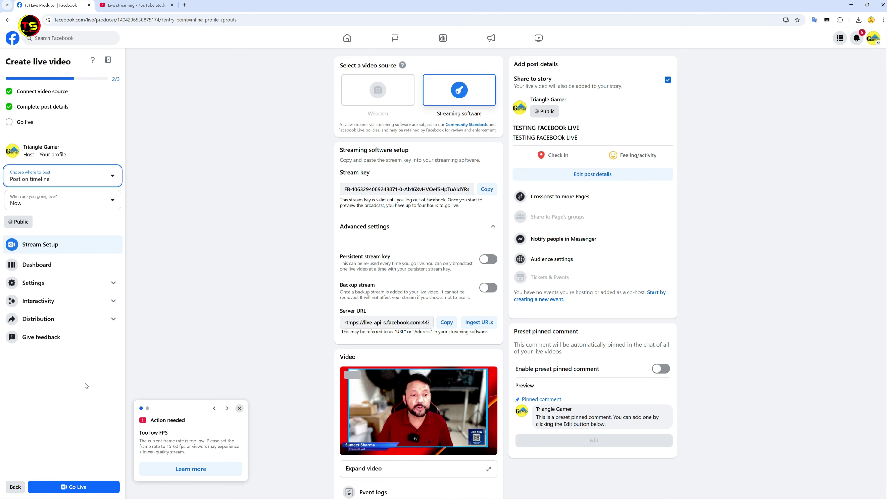
left_click(69, 488)
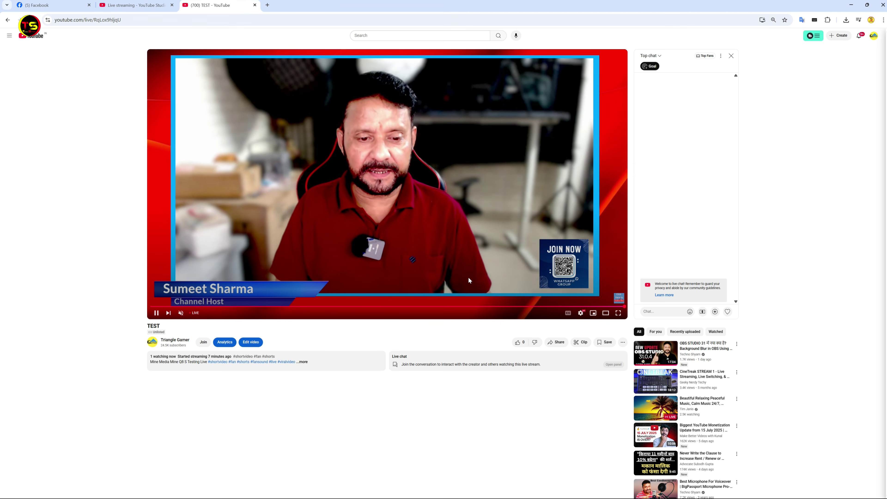
left_click(58, 5)
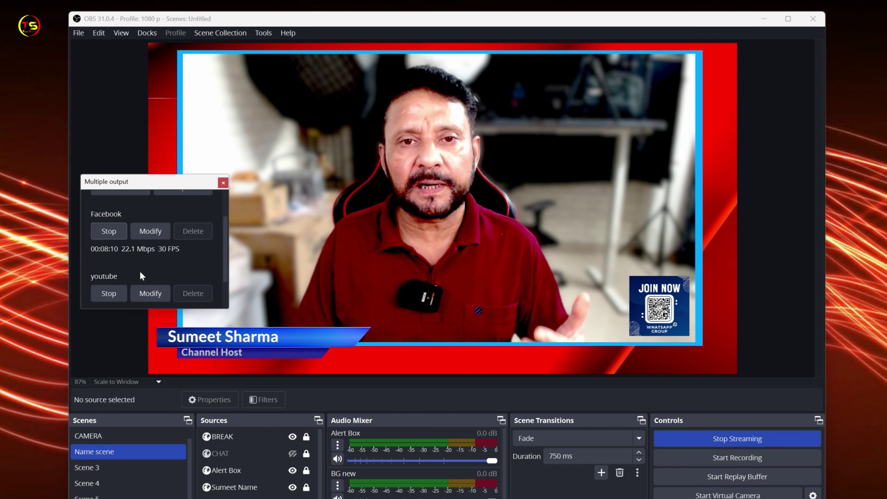
Step: Back in OBS Studio, stop the Facebook target in the Multiple output dock
left_click(112, 232)
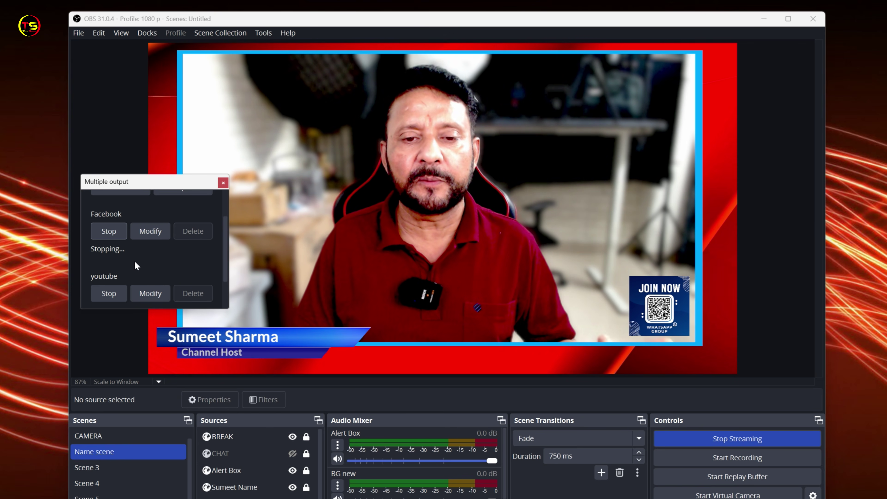